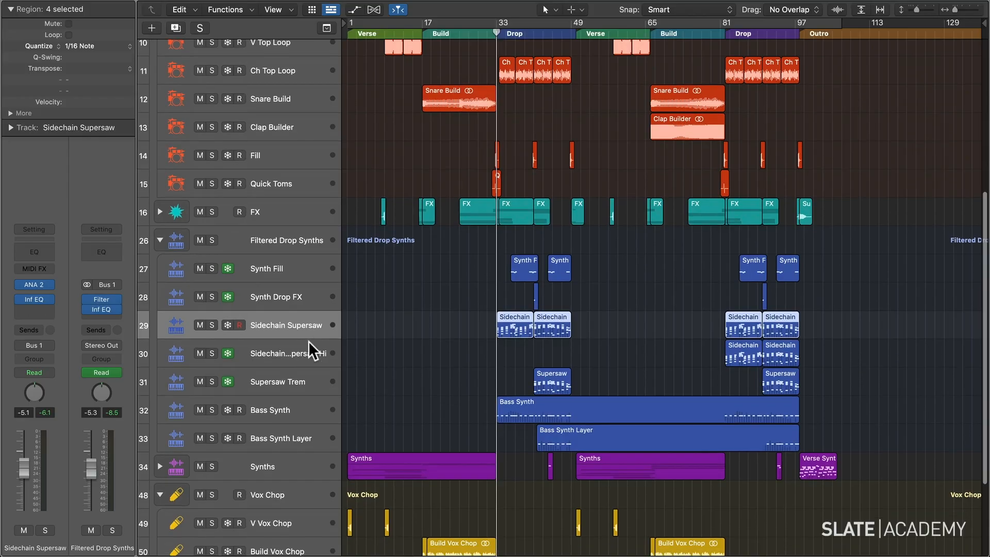
- Solo the Bass Synth, Kick and Ch Kick 1 tracks and play the drop to hear the low-end elements alone
{"action": "scroll", "coordinate": [308, 341], "scroll_direction": "down", "scroll_amount": 1}
{"action": "left_click", "coordinate": [211, 393]}
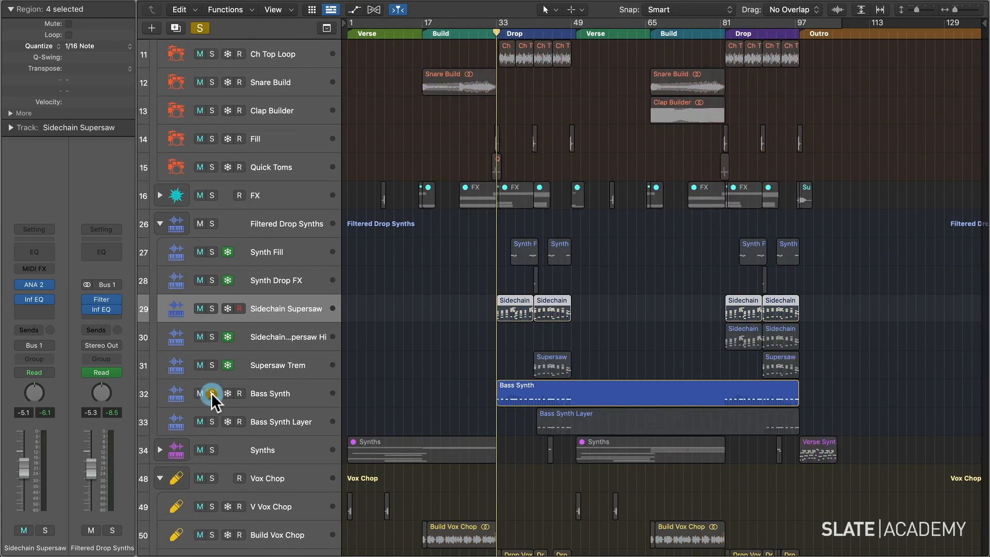
{"action": "scroll", "coordinate": [237, 363], "scroll_direction": "up", "scroll_amount": 10}
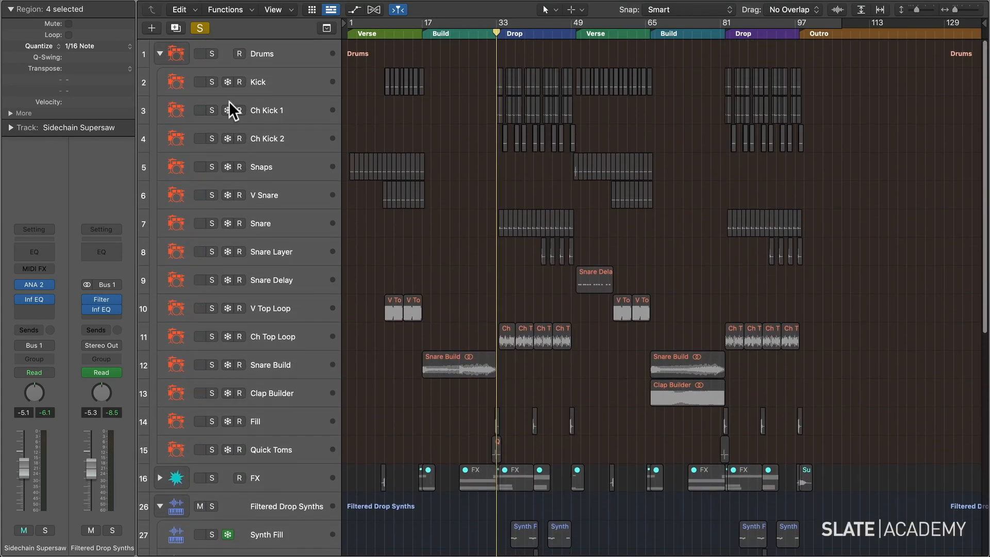
{"action": "left_click_drag", "start_coordinate": [212, 83], "coordinate": [211, 104]}
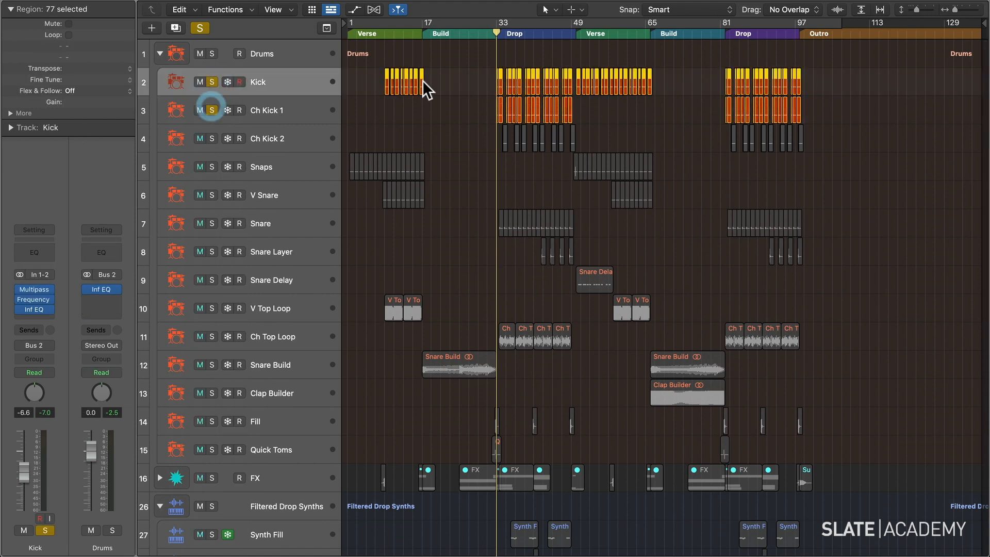
{"action": "key", "text": "space"}
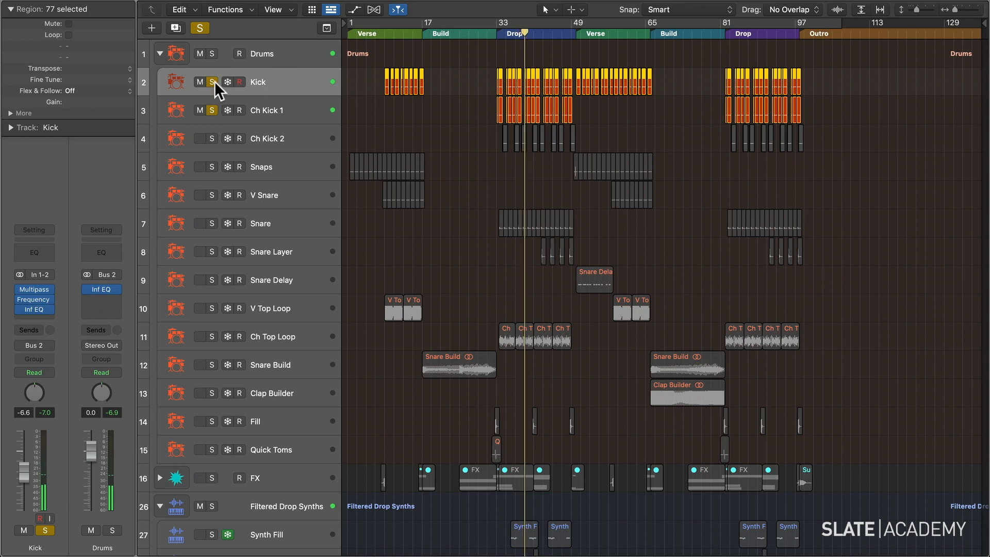
- Clear all solos and mute the Kick and Bass Synth tracks to hear the drop without them
{"action": "left_click", "coordinate": [200, 27]}
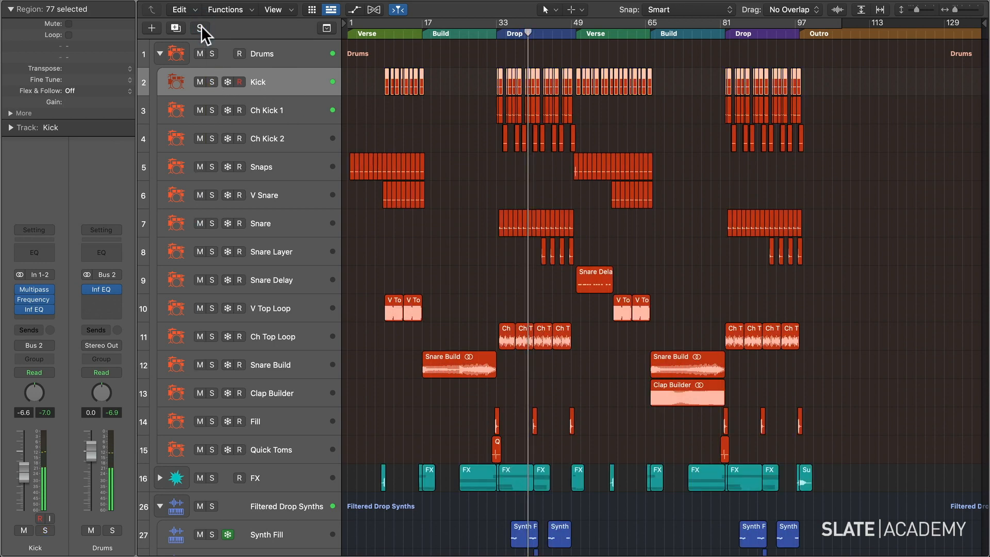
{"action": "left_click", "coordinate": [201, 82]}
{"action": "scroll", "coordinate": [397, 164], "scroll_direction": "down", "scroll_amount": 10}
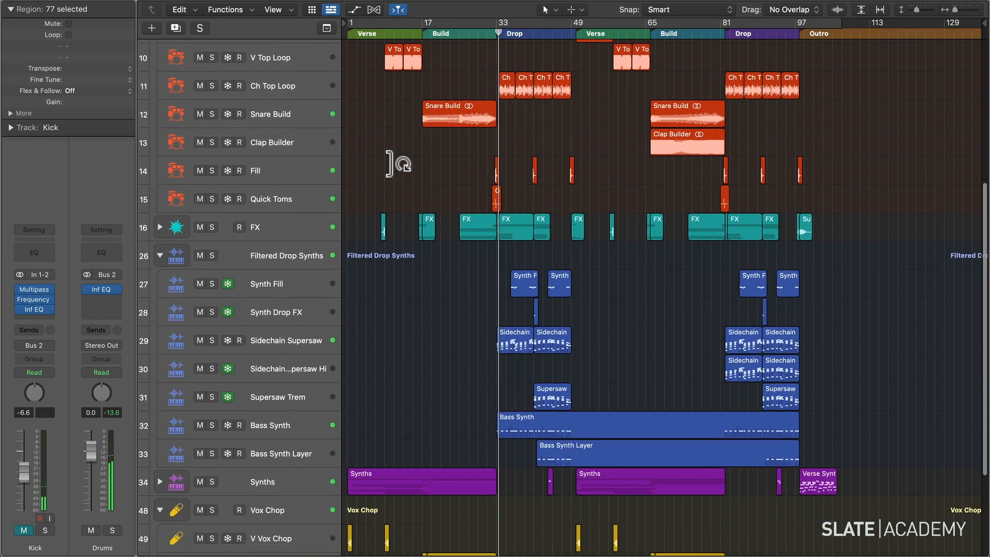
{"action": "left_click", "coordinate": [200, 301]}
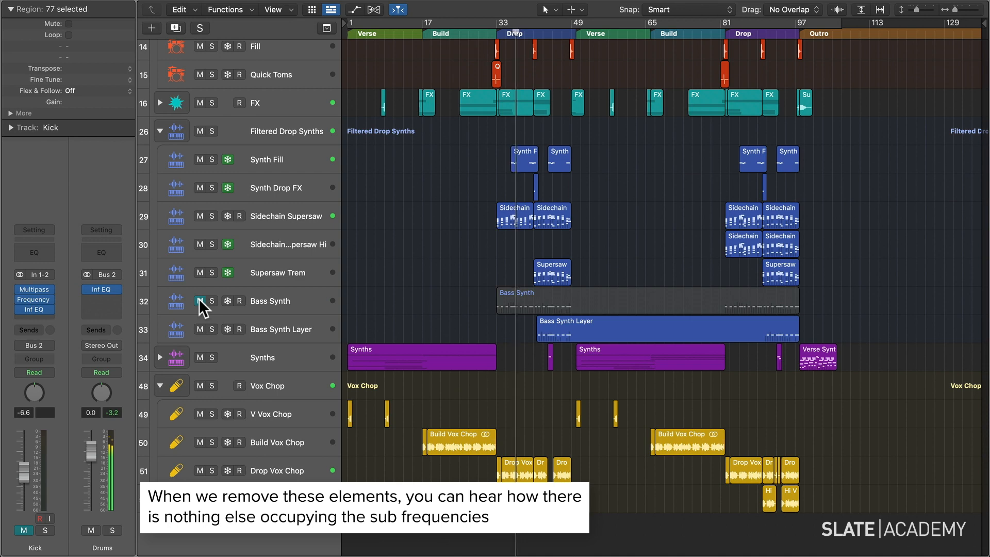
- Unmute the Bass Synth and Kick tracks and listen to the full drop
{"action": "left_click", "coordinate": [199, 301]}
{"action": "scroll", "coordinate": [199, 299], "scroll_direction": "up", "scroll_amount": 7}
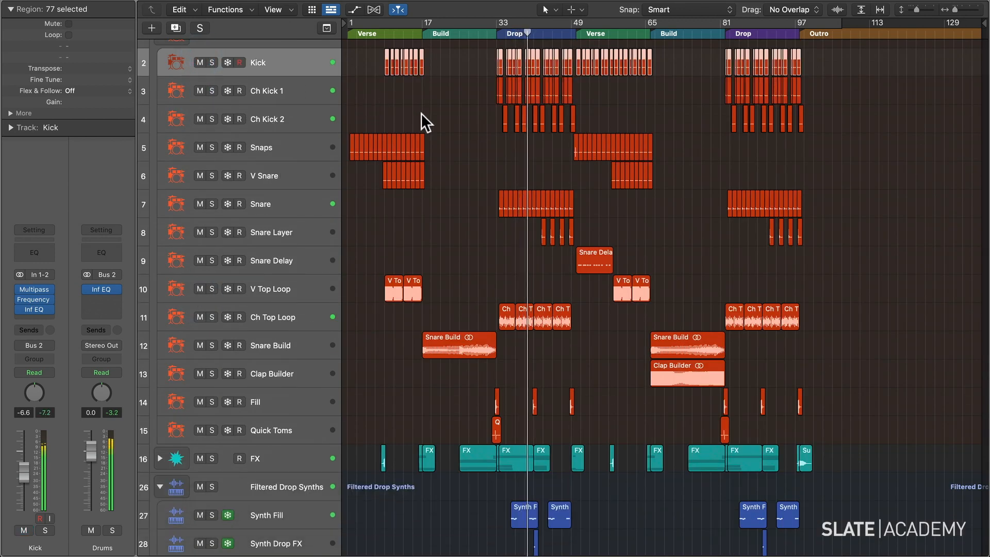
{"action": "scroll", "coordinate": [421, 113], "scroll_direction": "down", "scroll_amount": 4}
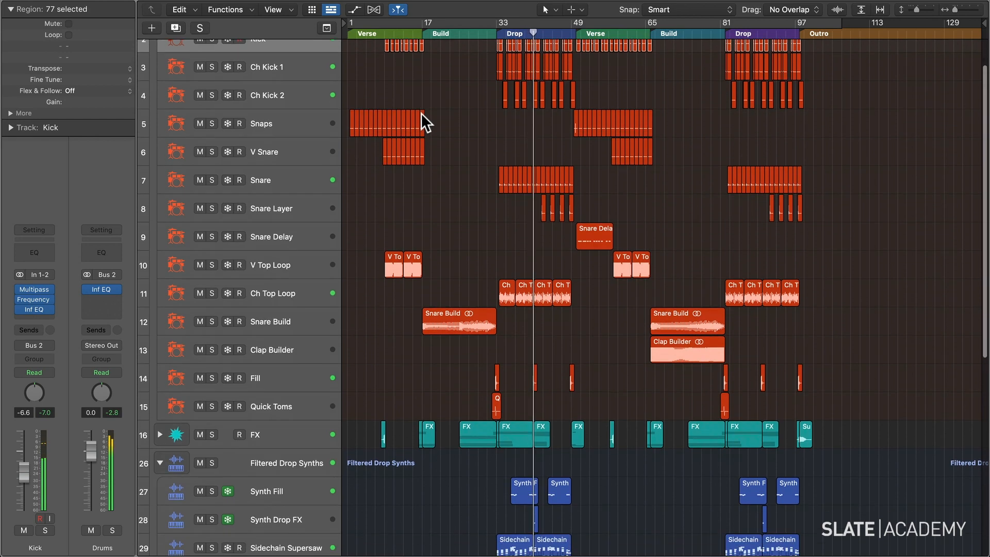
{"action": "scroll", "coordinate": [421, 113], "scroll_direction": "down", "scroll_amount": 6}
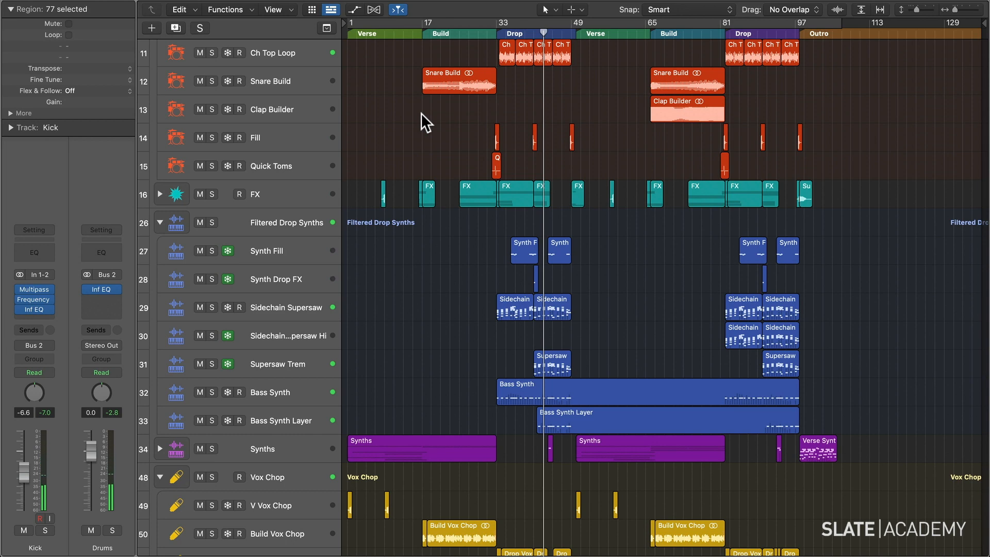
- Solo Sidechain Supersaw, raise its Inf EQ high-pass band to 76.3 Hz, and compare the sound with that band off and on
{"action": "left_click", "coordinate": [301, 299]}
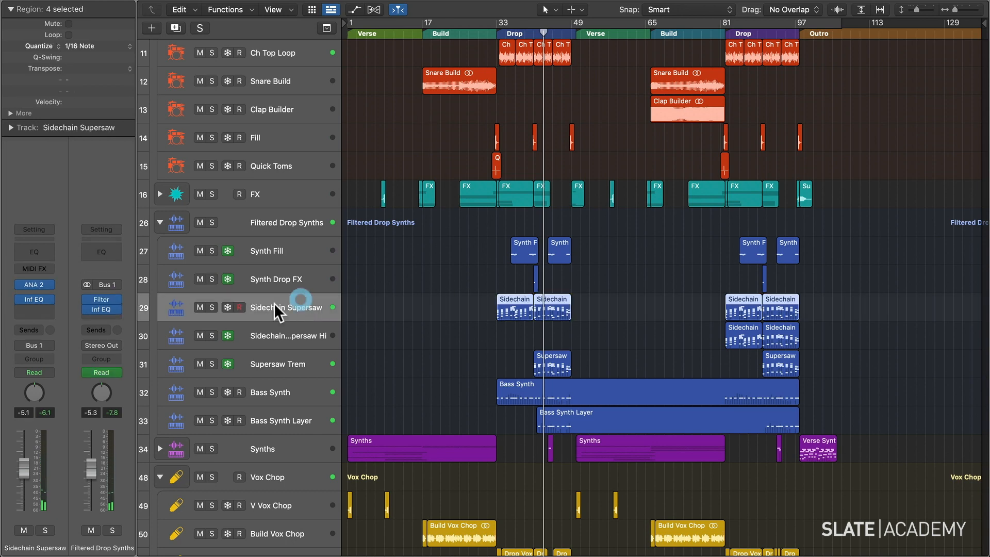
{"action": "left_click", "coordinate": [34, 299]}
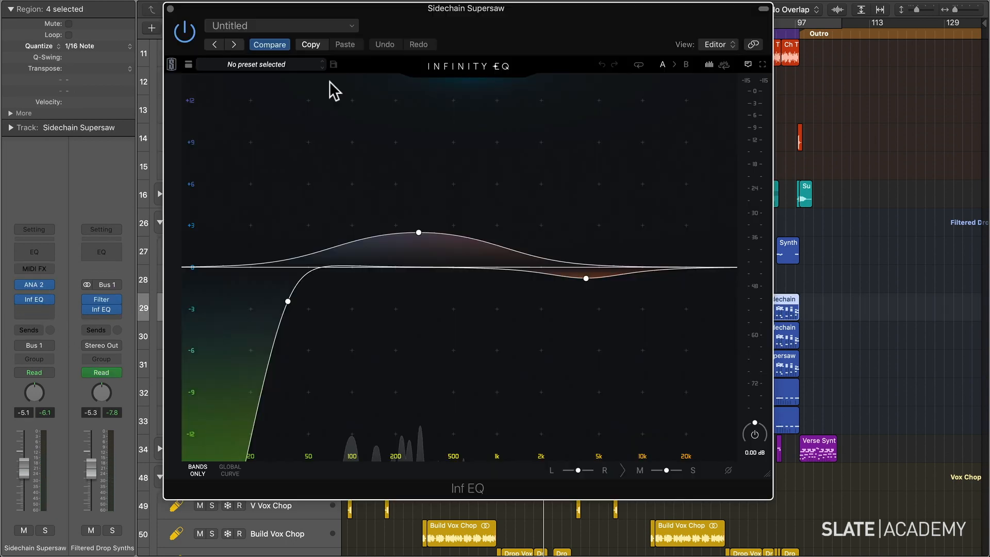
{"action": "left_click", "coordinate": [294, 298]}
{"action": "key", "text": "s"}
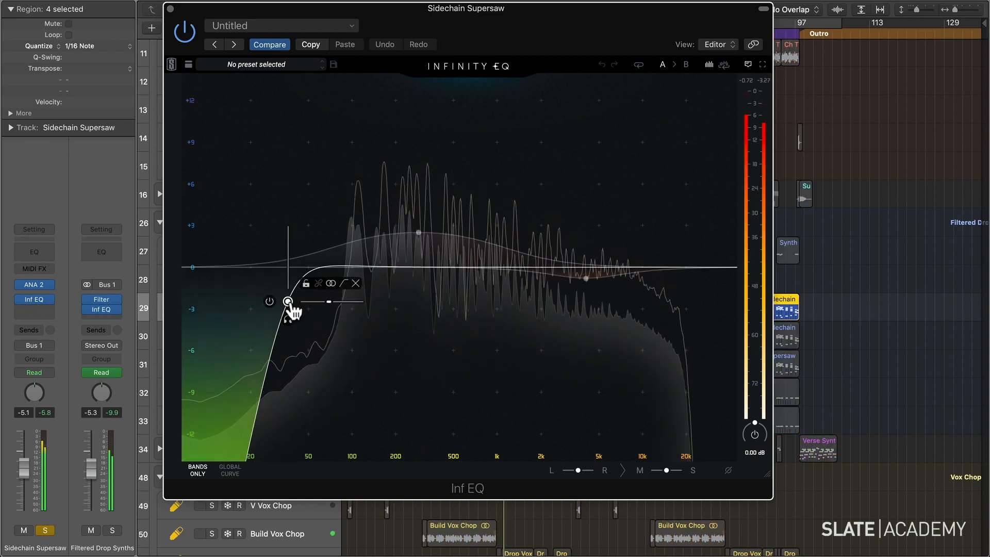
{"action": "left_click_drag", "start_coordinate": [288, 302], "coordinate": [335, 294]}
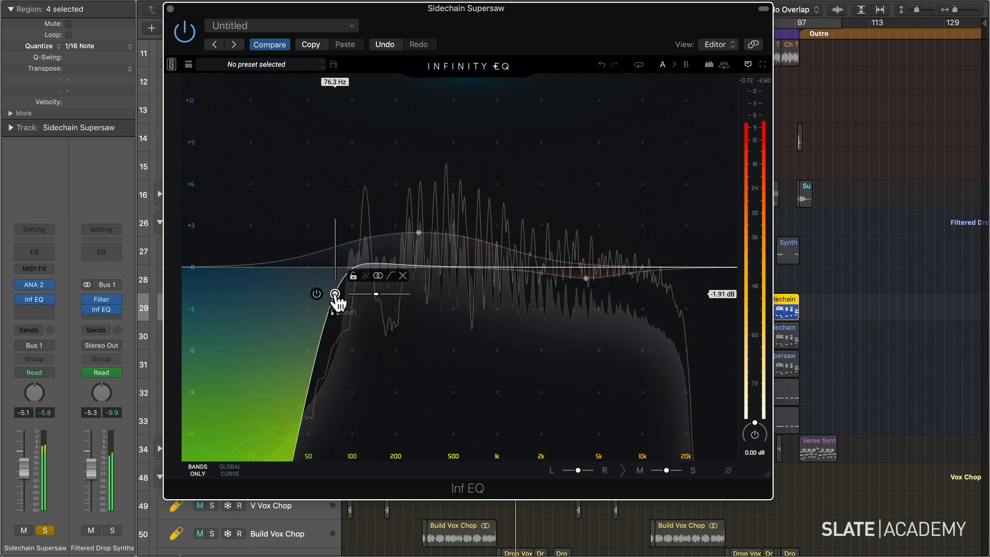
{"action": "left_click", "coordinate": [317, 295]}
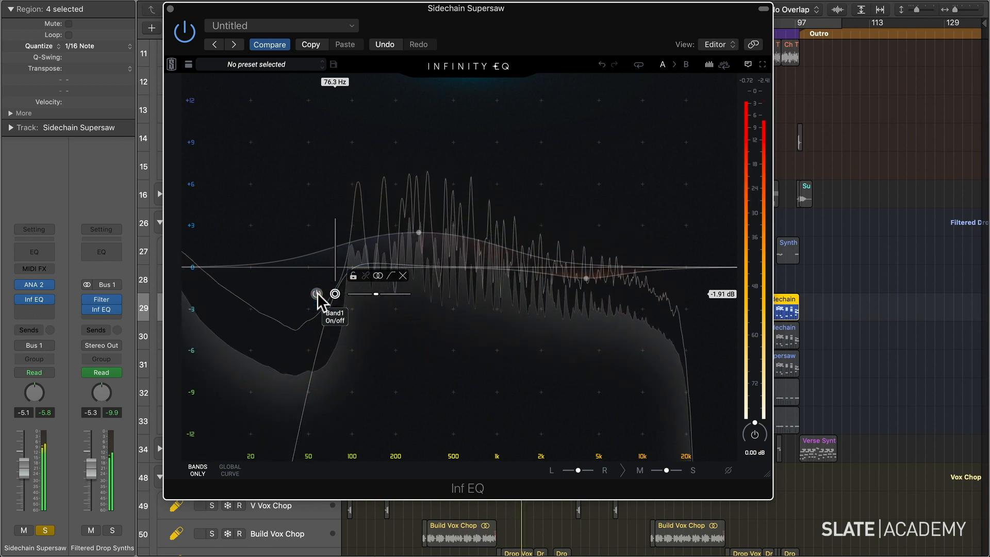
{"action": "left_click", "coordinate": [318, 294]}
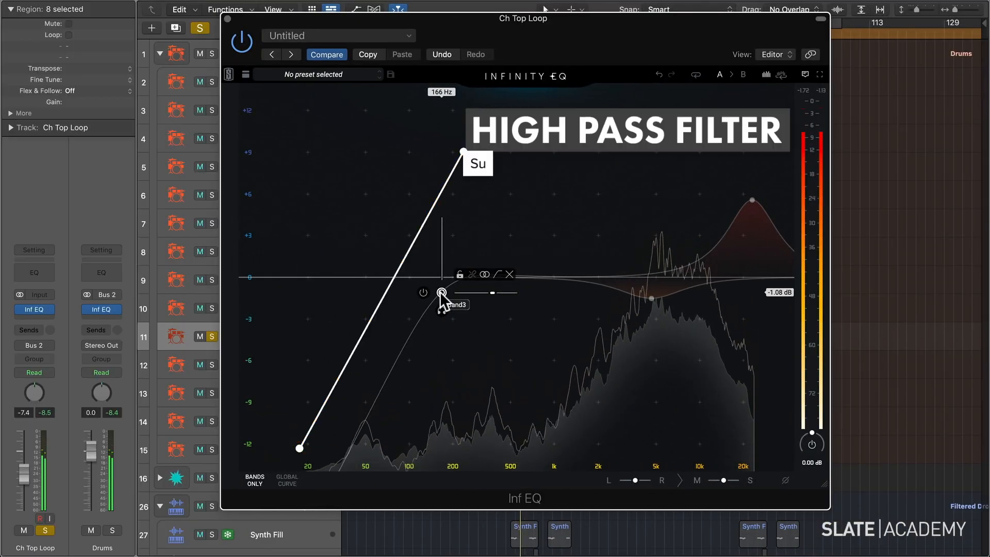
- Enable the 166 Hz high-pass band in the Ch Top Loop track's Inf EQ
{"action": "left_click", "coordinate": [422, 293]}
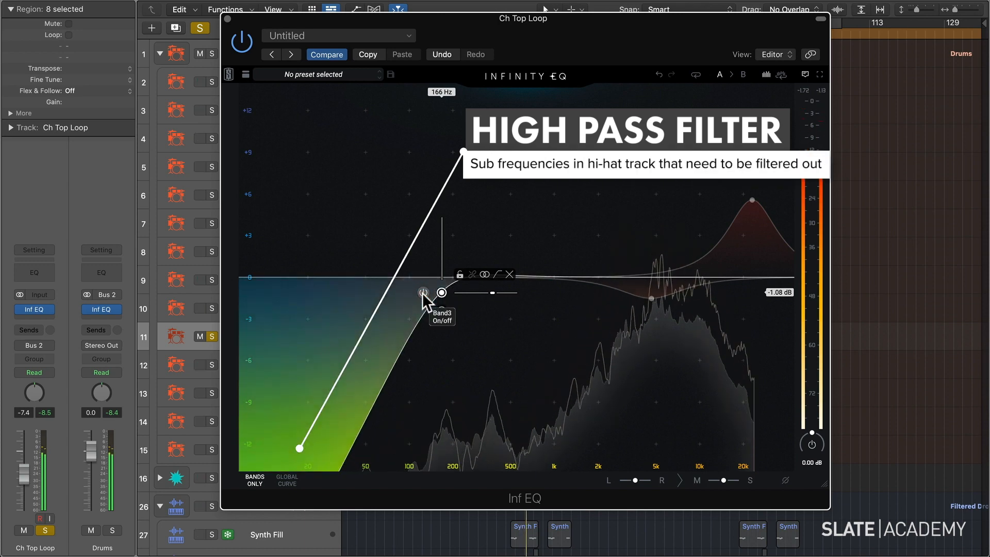
{"action": "mouse_move", "coordinate": [485, 292]}
{"action": "left_mouse_down"}
{"action": "mouse_move", "coordinate": [463, 292]}
{"action": "mouse_move", "coordinate": [485, 292]}
{"action": "left_mouse_up"}
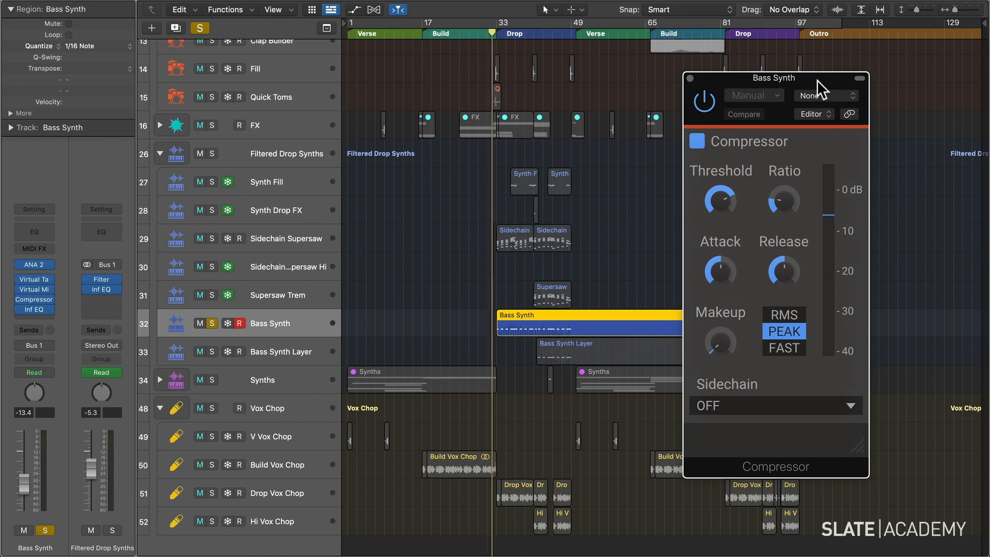
- Set the Bass Synth compressor's side-chain source to Kick (Audio 17) and its Sidechain option to INPUT 3+4
{"action": "left_click", "coordinate": [843, 96]}
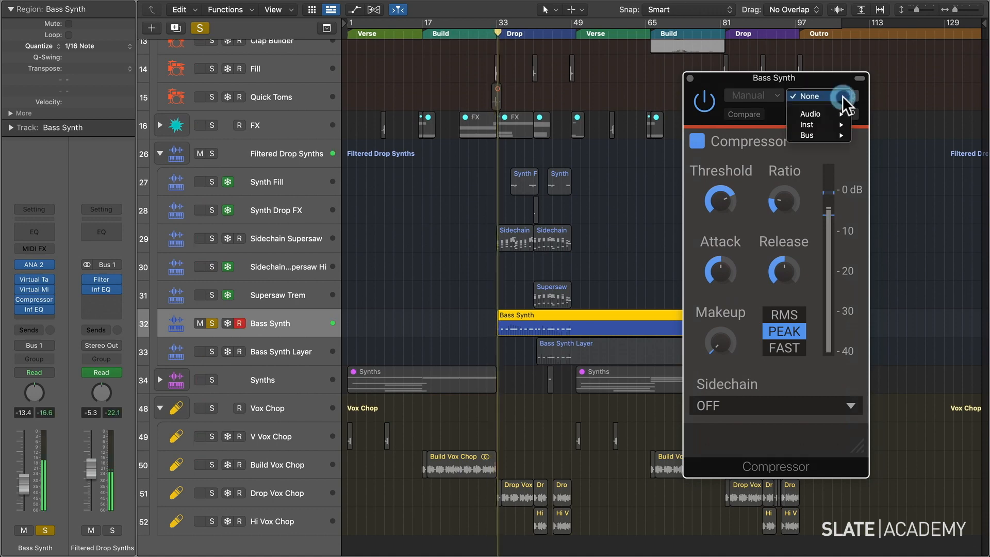
{"action": "mouse_move", "coordinate": [834, 113]}
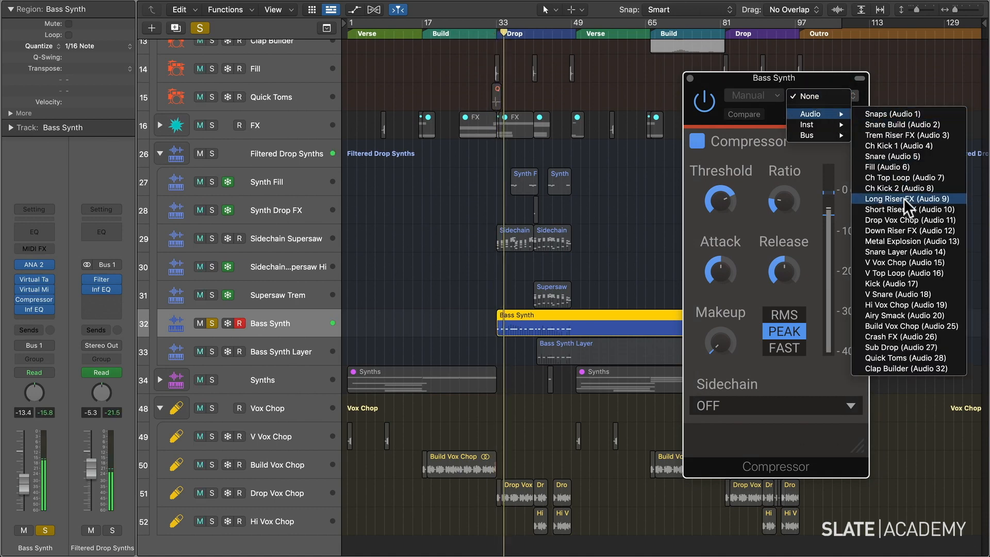
{"action": "left_click", "coordinate": [903, 282]}
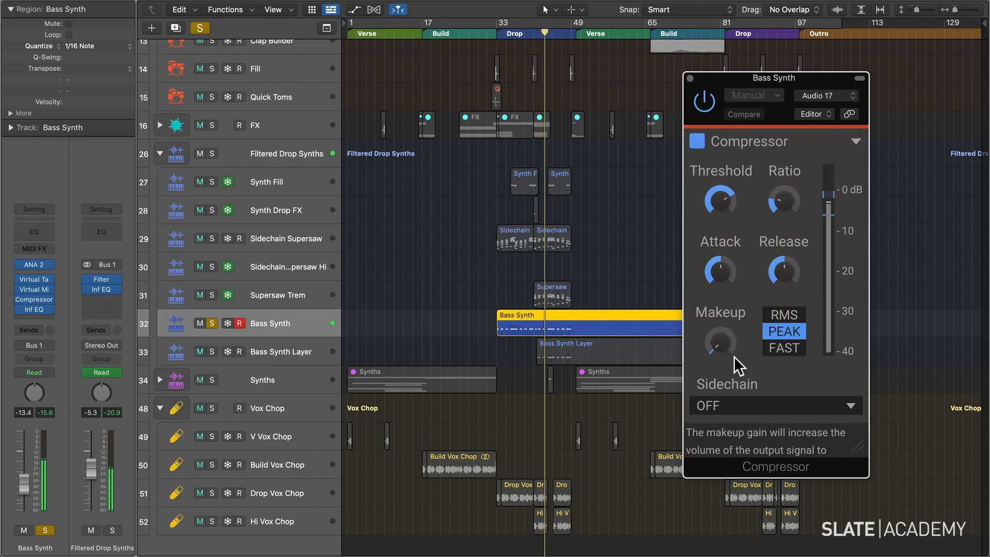
{"action": "left_click", "coordinate": [727, 405]}
{"action": "left_click", "coordinate": [719, 408]}
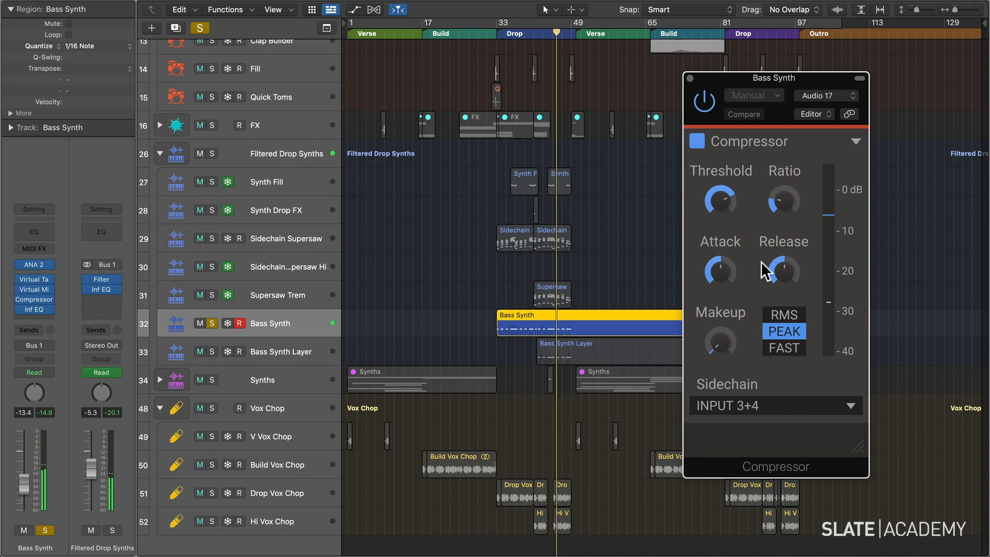
- Lower the Bass Synth compressor's threshold to -12.56 dB, raise its ratio and makeup gain slightly, and play the drop
{"action": "left_click_drag", "start_coordinate": [728, 202], "coordinate": [727, 219]}
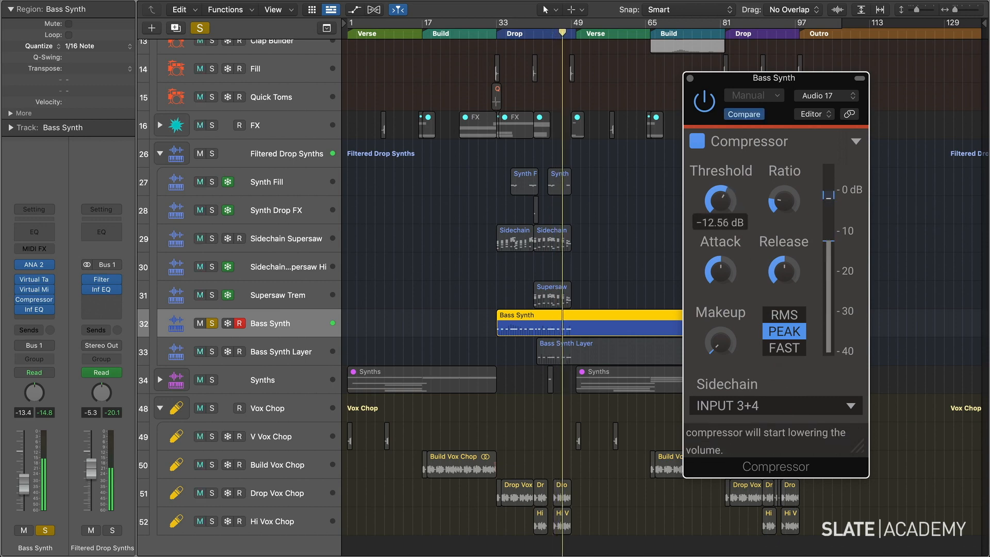
{"action": "left_click_drag", "start_coordinate": [787, 203], "coordinate": [787, 184]}
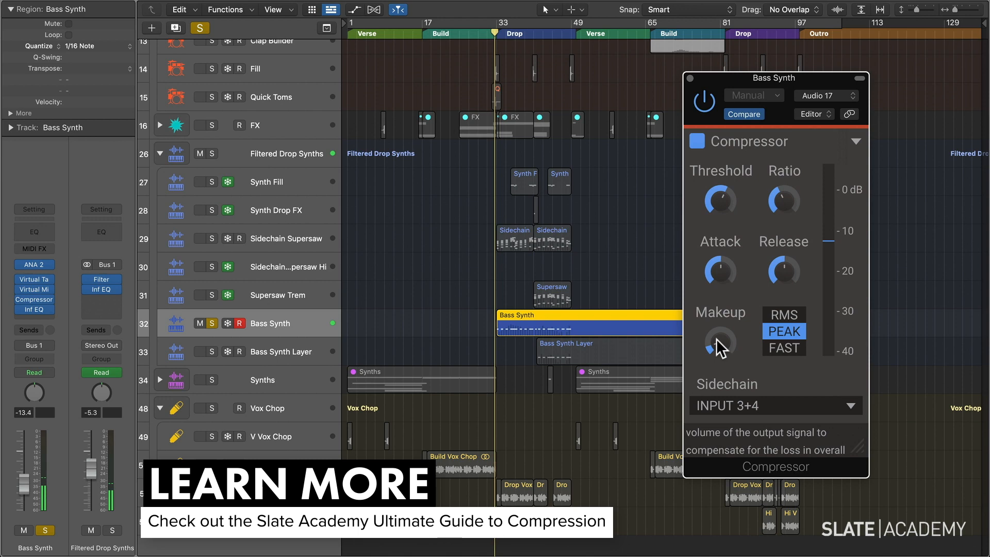
{"action": "key", "text": "space"}
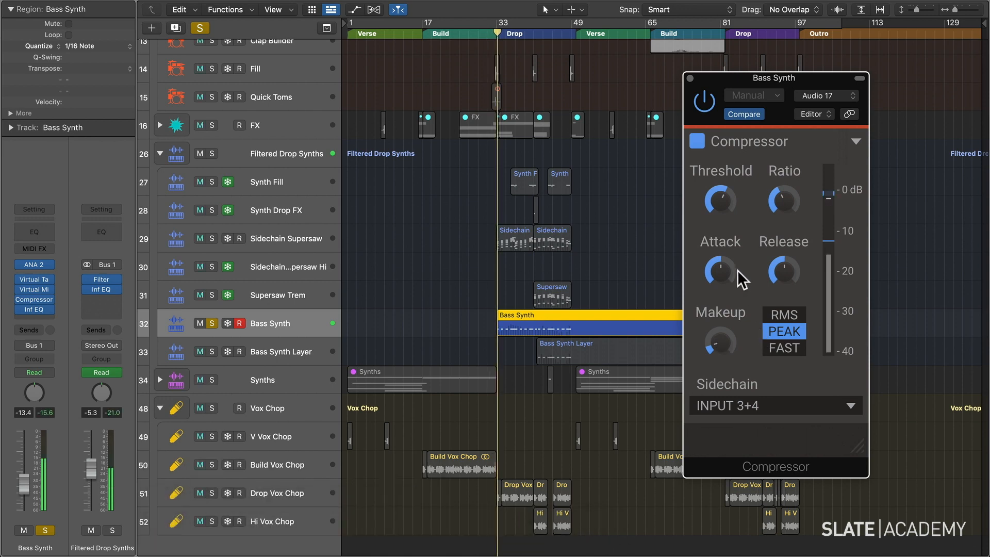
- Switch the compressor's detection mode to FAST and set its attack to 0.00 ms
{"action": "left_click", "coordinate": [784, 348]}
{"action": "left_click_drag", "start_coordinate": [716, 262], "coordinate": [717, 309]}
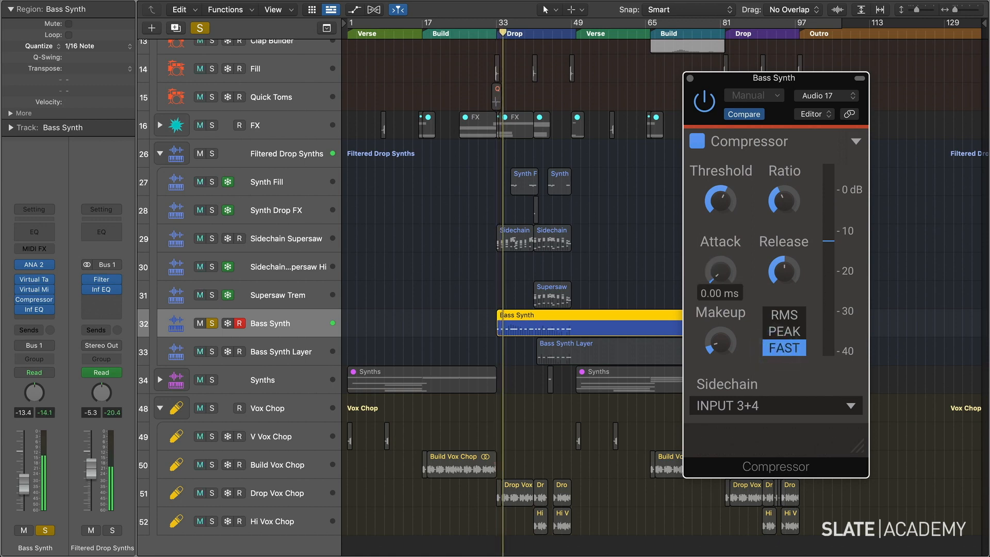
{"action": "left_click_drag", "start_coordinate": [718, 271], "coordinate": [717, 266]}
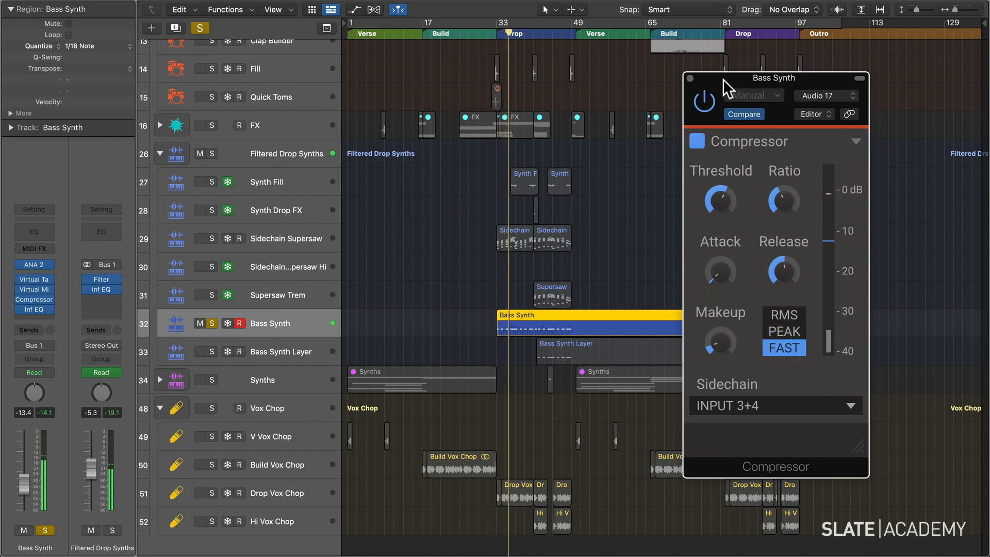
- Raise the Bass Synth track's volume to -7.6 dB while comparing its sound with the compressor bypassed and active
{"action": "left_click", "coordinate": [705, 102]}
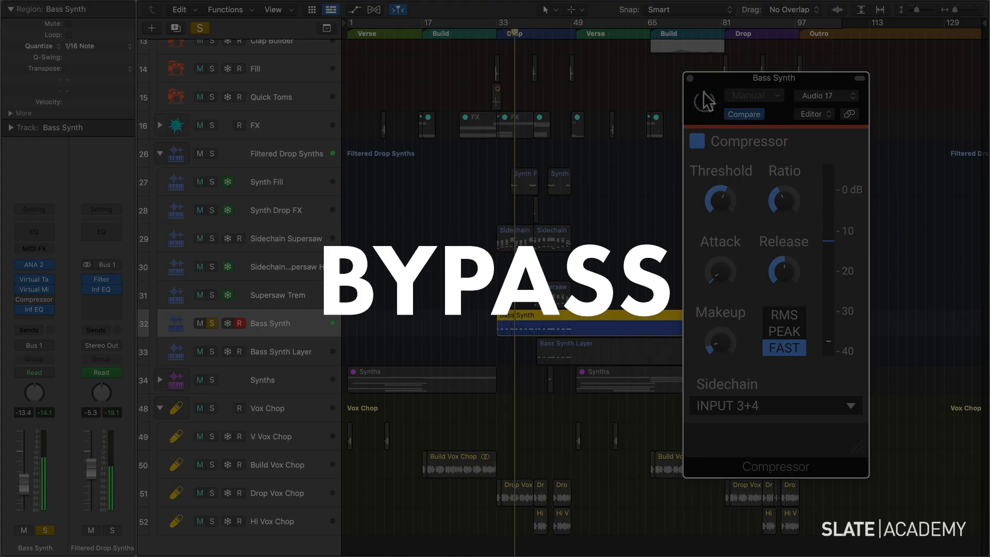
{"action": "left_click", "coordinate": [705, 102]}
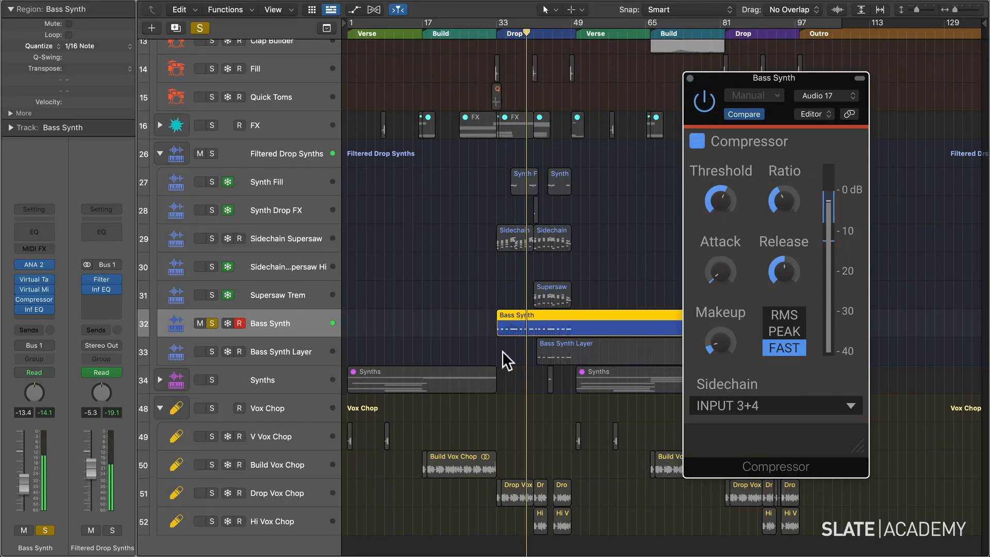
{"action": "mouse_move", "coordinate": [20, 487]}
{"action": "left_mouse_down"}
{"action": "mouse_move", "coordinate": [20, 459]}
{"action": "mouse_move", "coordinate": [18, 469]}
{"action": "left_mouse_up"}
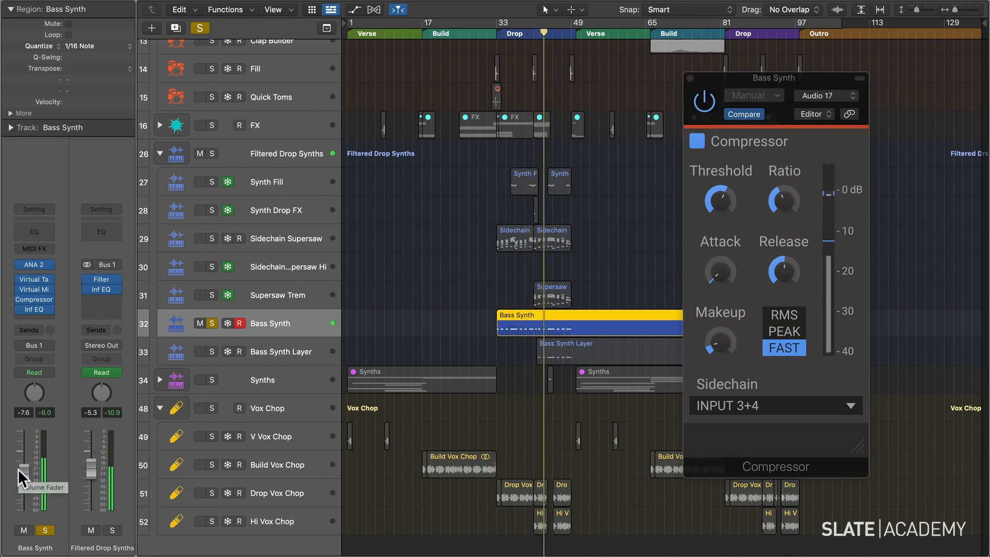
{"action": "left_click", "coordinate": [711, 100]}
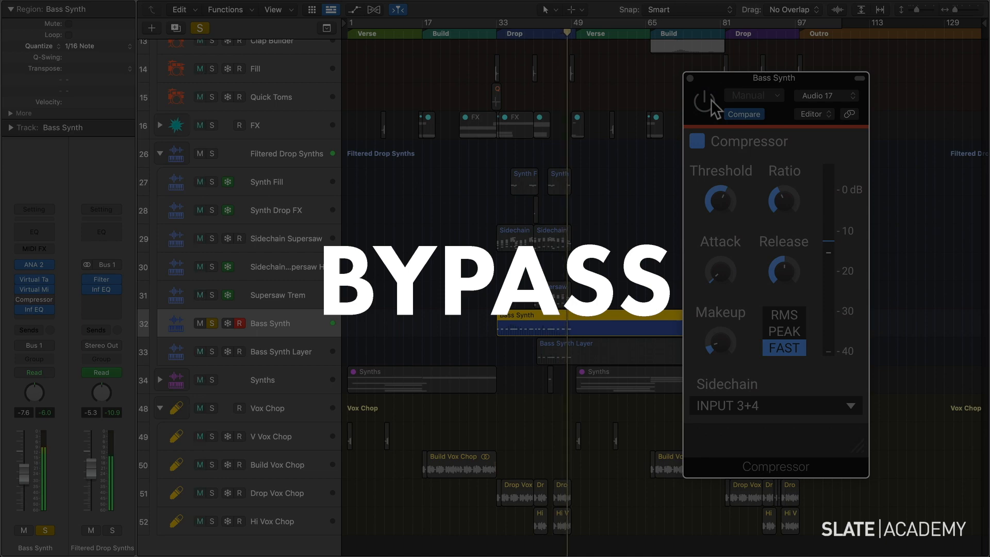
{"action": "left_click", "coordinate": [711, 100]}
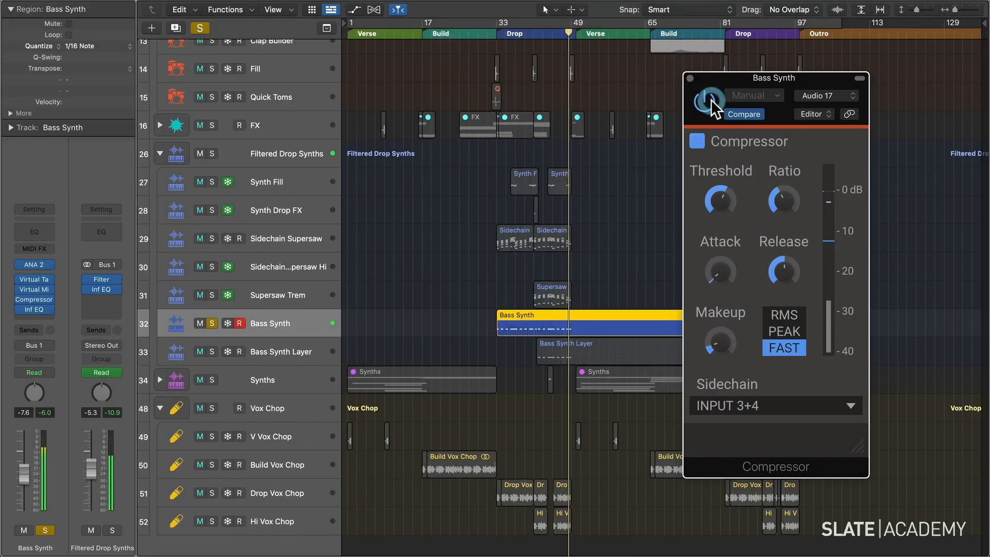
- Unsolo the Bass Synth and play the drop from its start at bar 33 in the full mix
{"action": "left_click", "coordinate": [496, 31]}
{"action": "left_click", "coordinate": [211, 323]}
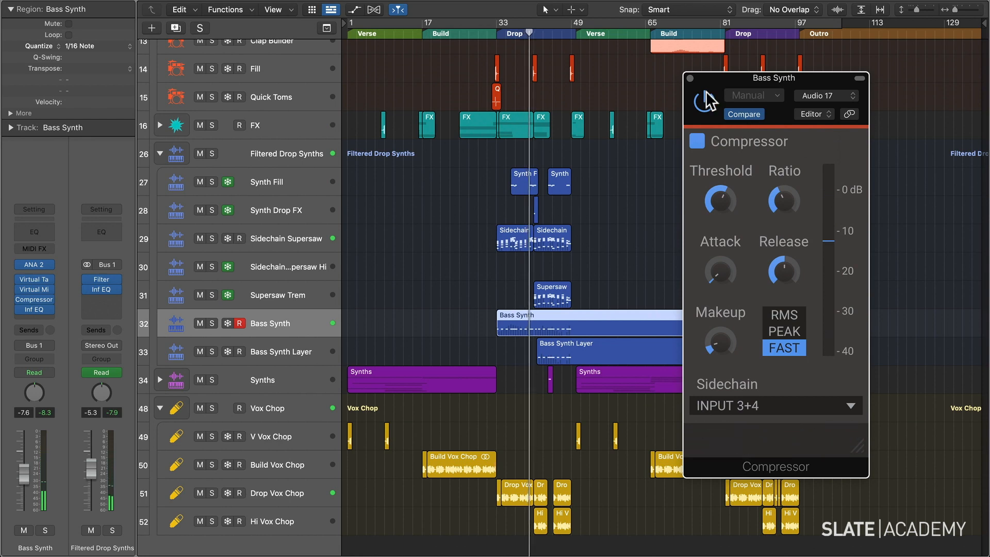
- Close the compressor and lower the Bass Synth track's volume to -8.6 dB
{"action": "left_click", "coordinate": [691, 78]}
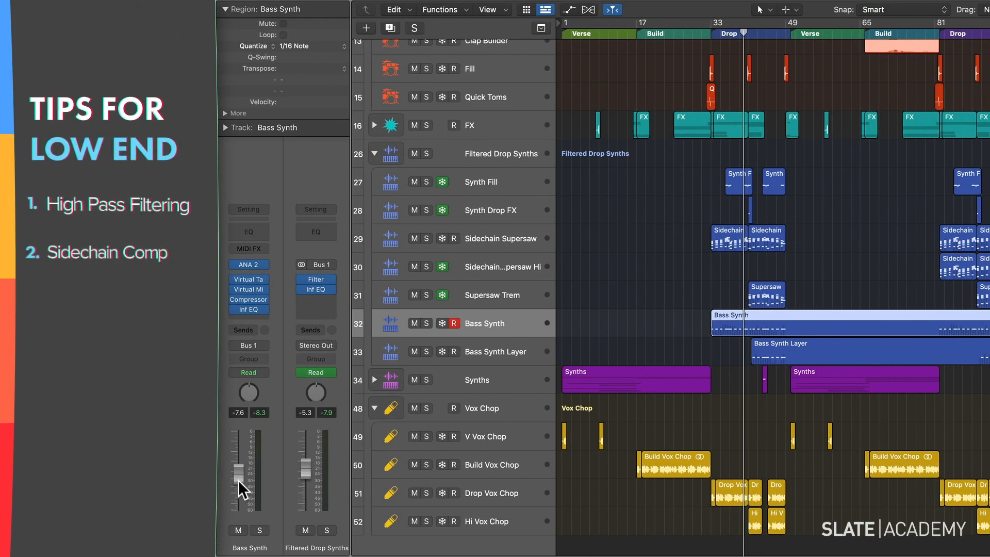
{"action": "left_click_drag", "start_coordinate": [239, 471], "coordinate": [239, 480]}
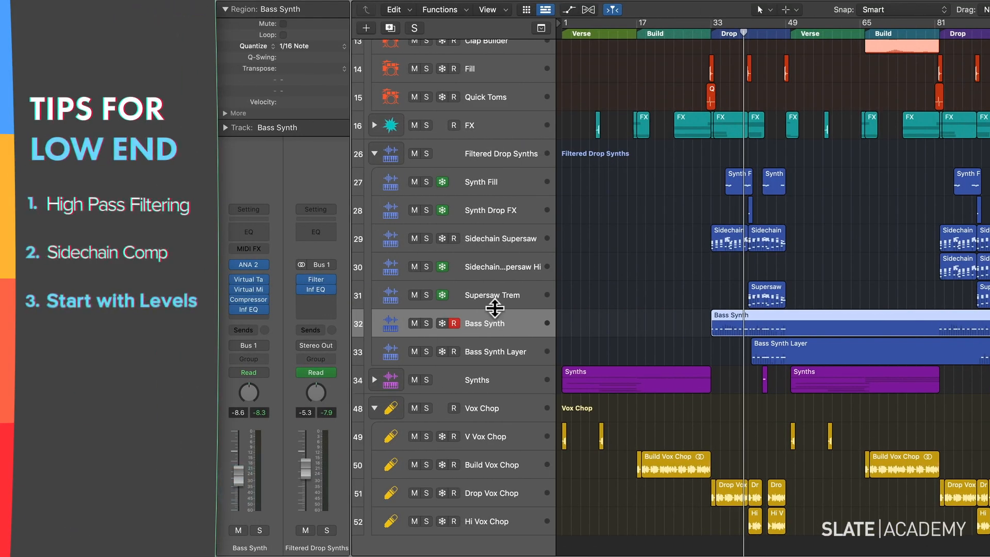
- Select the Kick track, pull its volume down to -∞, and open the mixer
{"action": "scroll", "coordinate": [495, 249], "scroll_direction": "up", "scroll_amount": 10}
{"action": "scroll", "coordinate": [495, 247], "scroll_direction": "down", "scroll_amount": 1}
{"action": "left_click", "coordinate": [512, 84]}
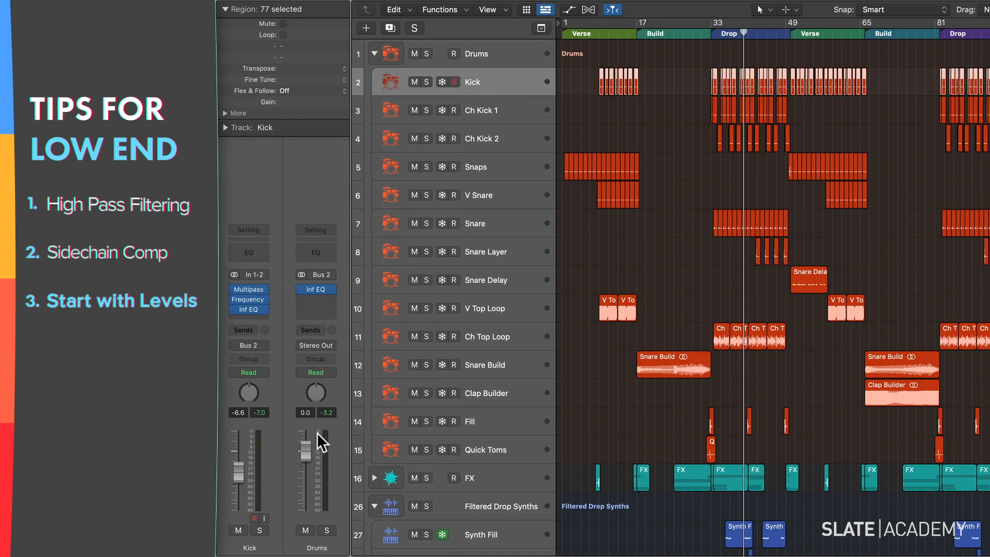
{"action": "left_click_drag", "start_coordinate": [243, 469], "coordinate": [243, 469]}
{"action": "scroll", "coordinate": [598, 255], "scroll_direction": "down", "scroll_amount": 2}
{"action": "key", "text": "x"}
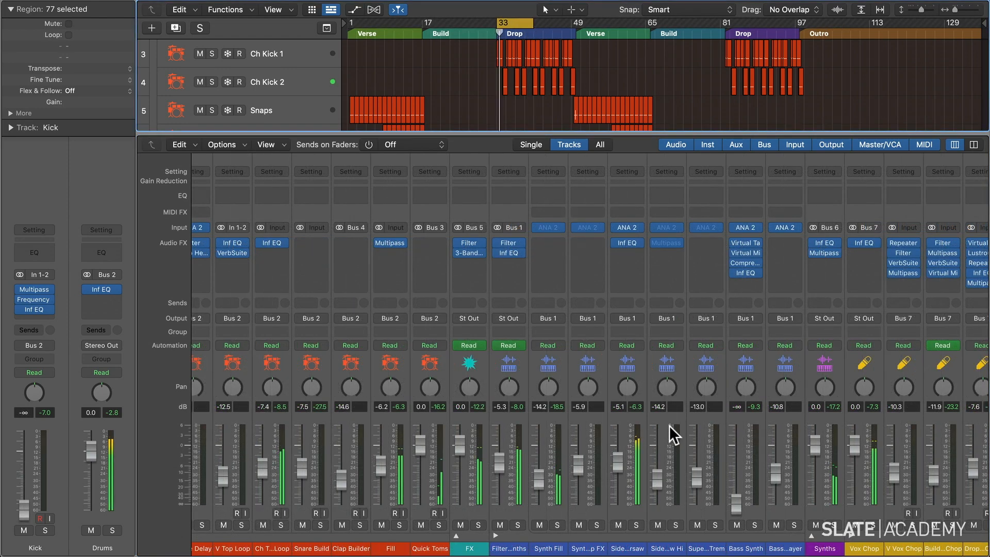
- Bring the low-end levels back up during the drop: raise Bass Synth, Kick to -6.0 dB and Ch Kick 1 to -9.8 dB
{"action": "left_click_drag", "start_coordinate": [740, 504], "coordinate": [741, 461]}
{"action": "scroll", "coordinate": [716, 441], "scroll_direction": "left", "scroll_amount": 10}
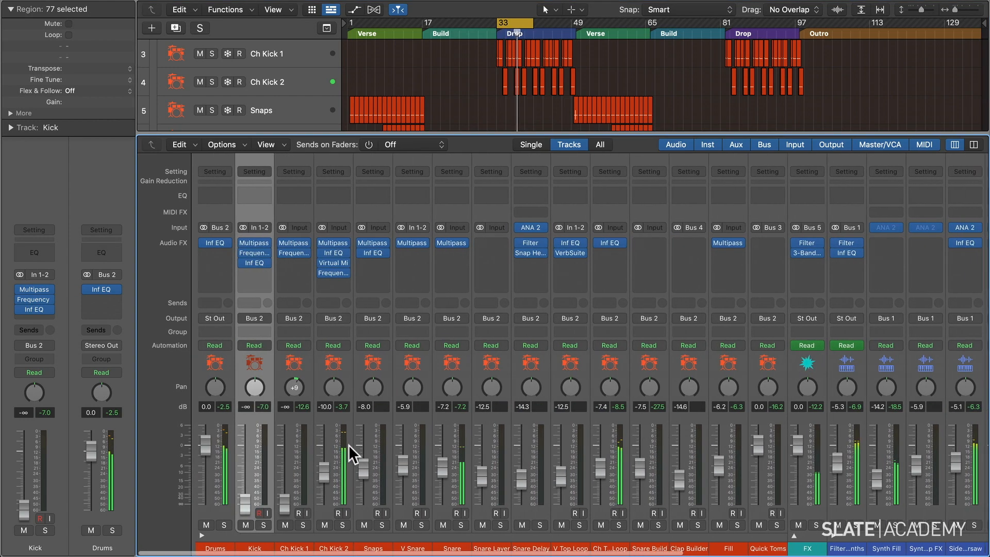
{"action": "left_click_drag", "start_coordinate": [241, 506], "coordinate": [241, 455]}
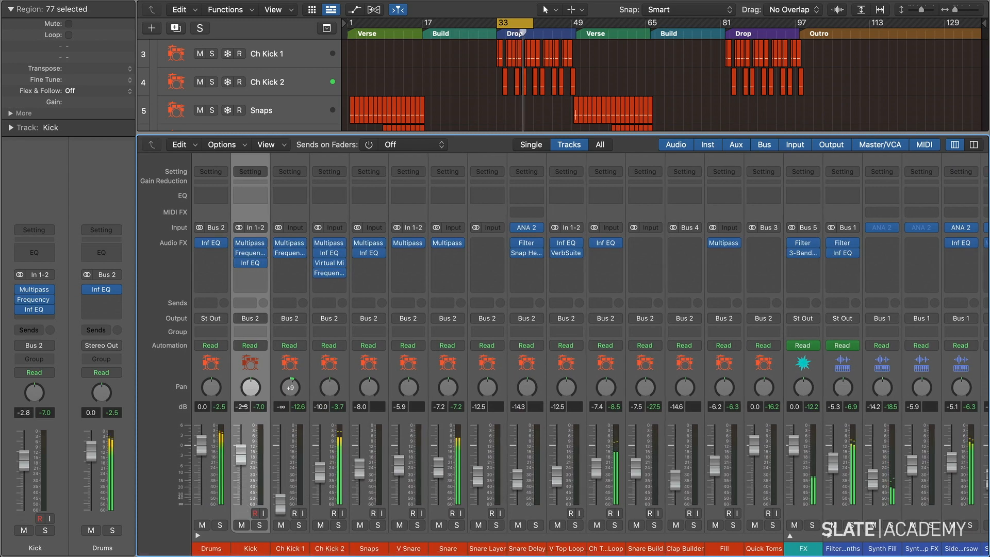
{"action": "left_click_drag", "start_coordinate": [286, 487], "coordinate": [286, 419]}
{"action": "left_click_drag", "start_coordinate": [283, 457], "coordinate": [283, 467]}
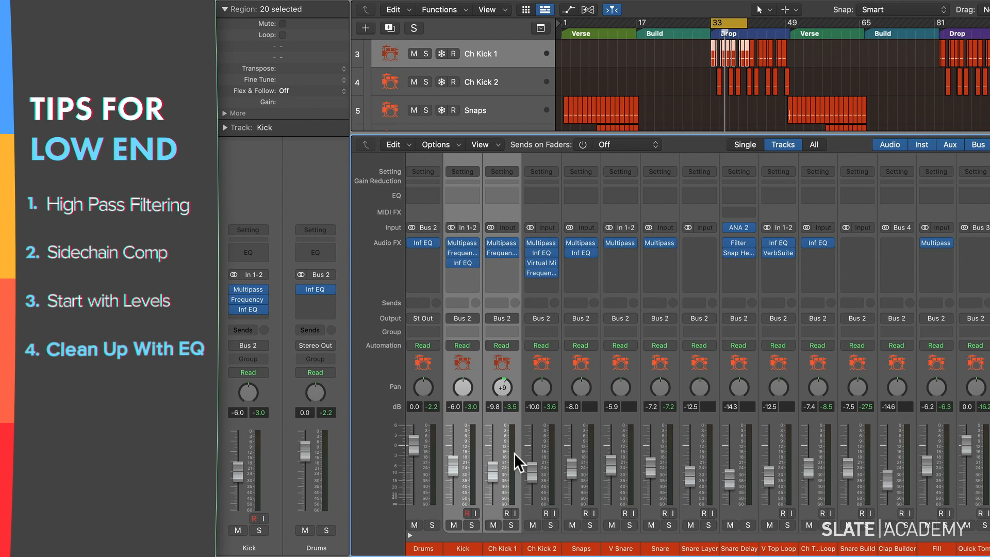
{"action": "left_click", "coordinate": [514, 453]}
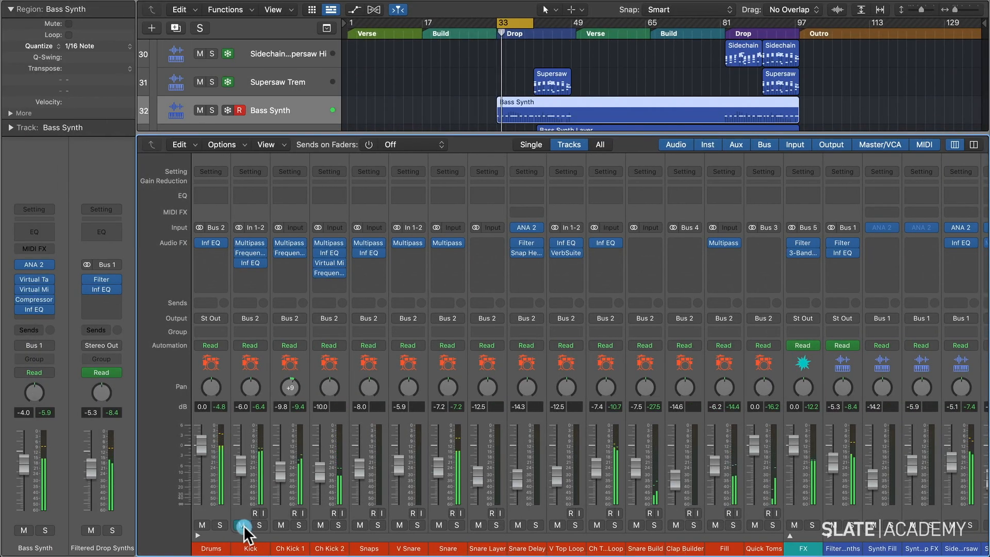
- Mute and unmute the Kick, Ch Kick 1 and Bass Synth tracks in turn during the drop to check for muddiness
{"action": "left_click", "coordinate": [242, 525]}
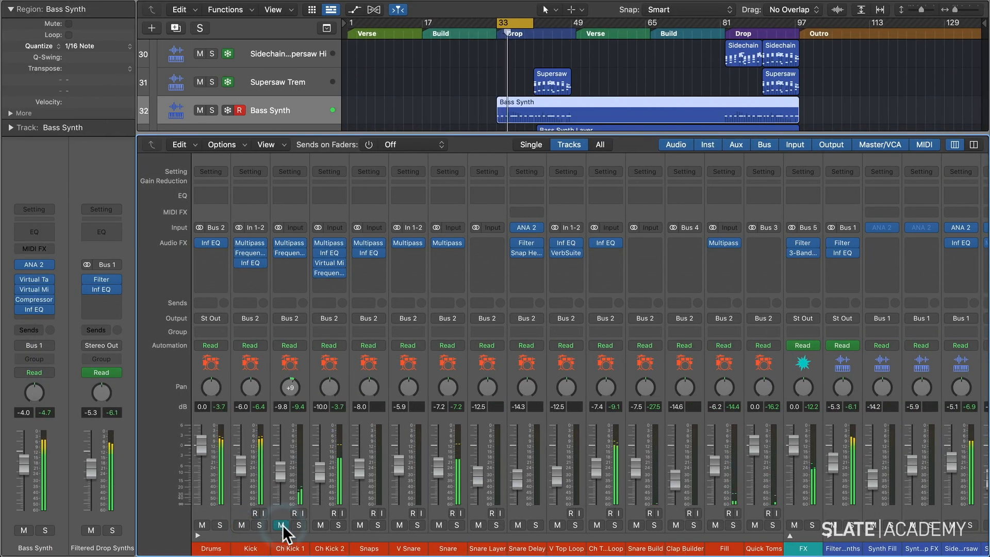
{"action": "scroll", "coordinate": [485, 471], "scroll_direction": "right", "scroll_amount": 1}
{"action": "scroll", "coordinate": [485, 471], "scroll_direction": "right", "scroll_amount": 8}
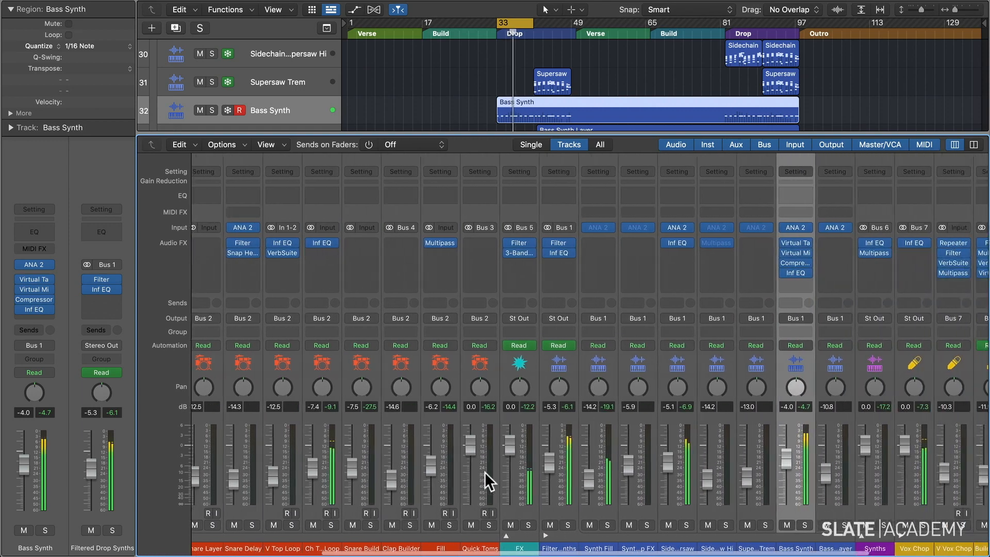
{"action": "left_click", "coordinate": [771, 526]}
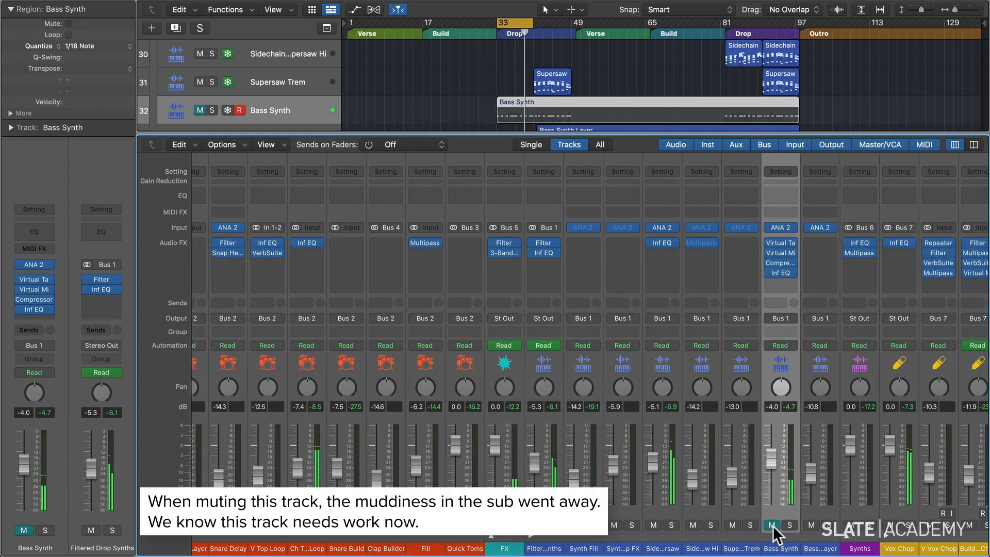
{"action": "left_click", "coordinate": [771, 524]}
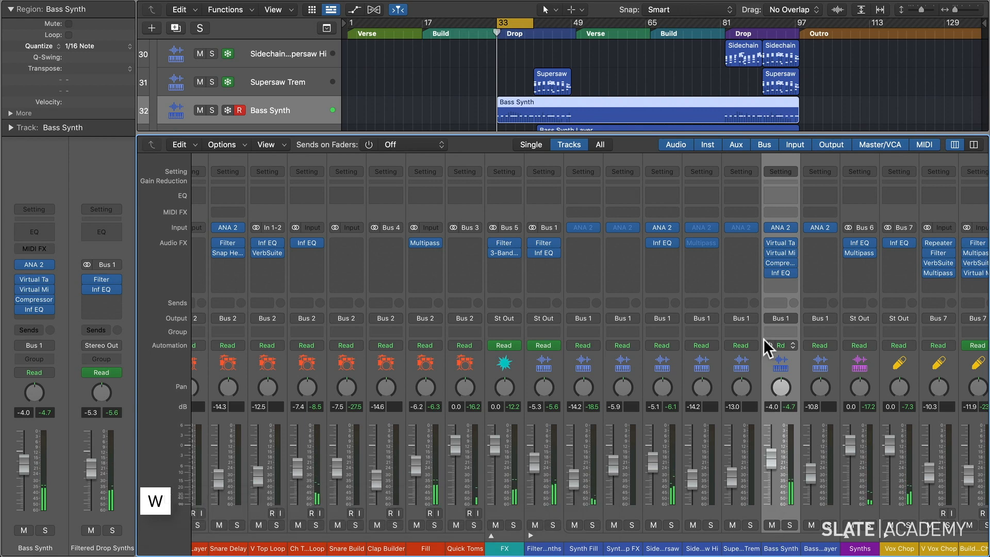
- Open the Inf EQ on the Bass Synth track and add a high-pass band at about 11.5 Hz
{"action": "left_click", "coordinate": [782, 273]}
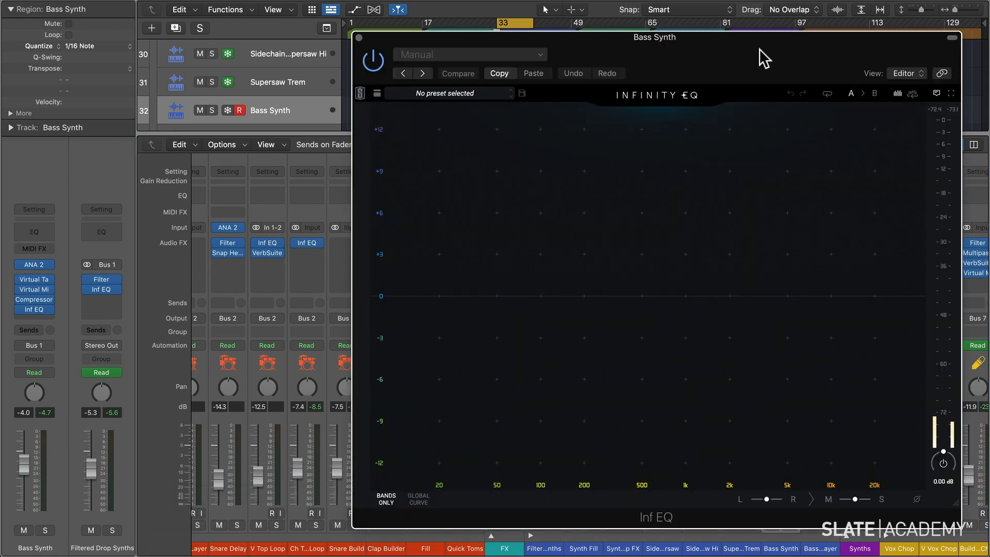
{"action": "left_click_drag", "start_coordinate": [759, 49], "coordinate": [485, 20]}
{"action": "double_click", "coordinate": [131, 300]}
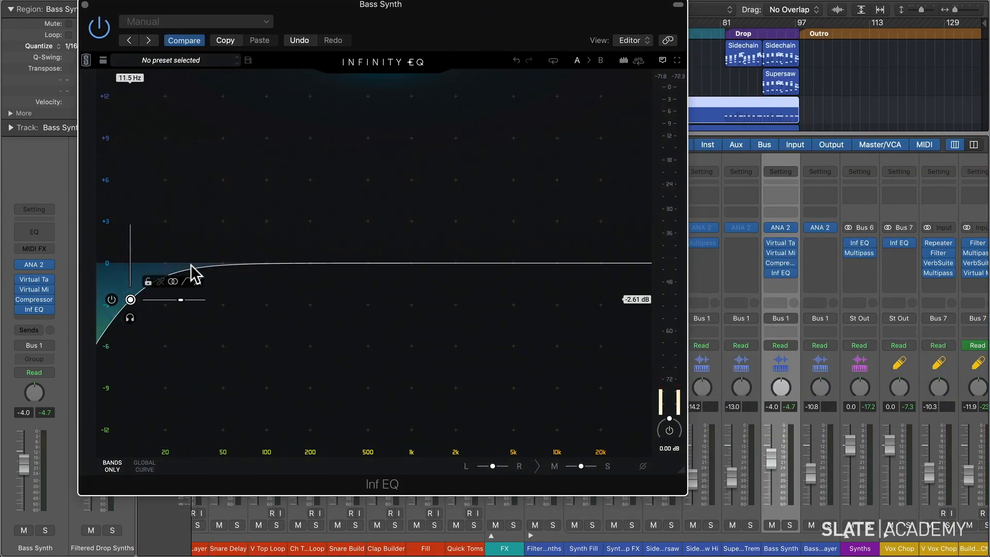
- Add a low-shelf cut of -5.33 dB at 101 Hz, sharpen its curve during playback, and compare with the EQ bypassed
{"action": "double_click", "coordinate": [232, 264]}
{"action": "left_click_drag", "start_coordinate": [232, 264], "coordinate": [267, 338]}
{"action": "key", "text": "space"}
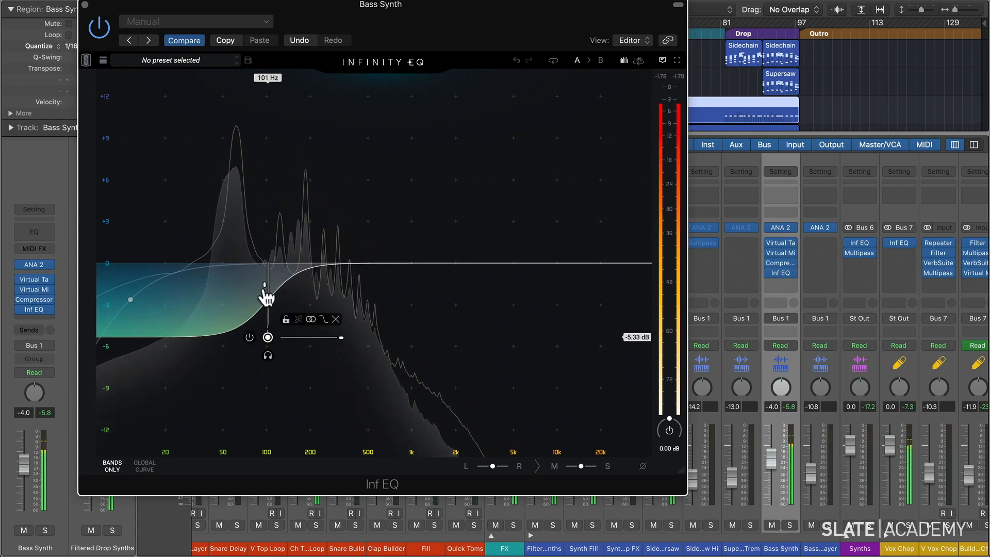
{"action": "mouse_move", "coordinate": [264, 285]}
{"action": "left_mouse_down"}
{"action": "mouse_move", "coordinate": [257, 268]}
{"action": "mouse_move", "coordinate": [264, 317]}
{"action": "mouse_move", "coordinate": [264, 301]}
{"action": "left_mouse_up"}
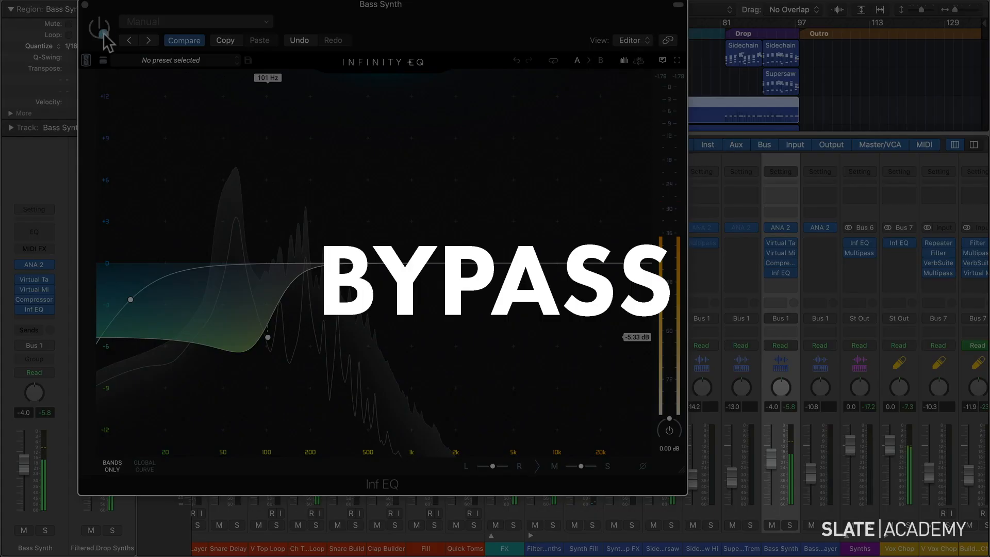
{"action": "left_click", "coordinate": [105, 36]}
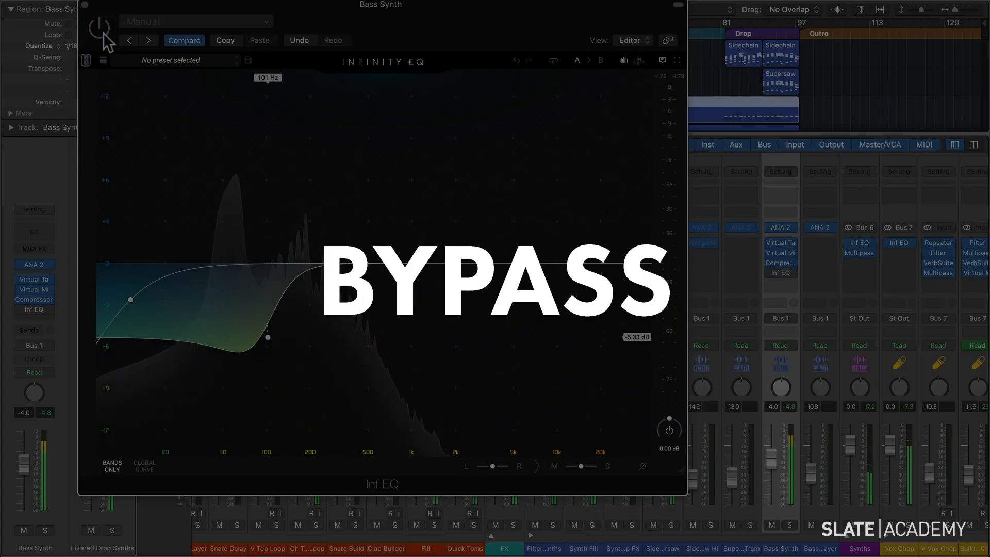
{"action": "left_click", "coordinate": [100, 28]}
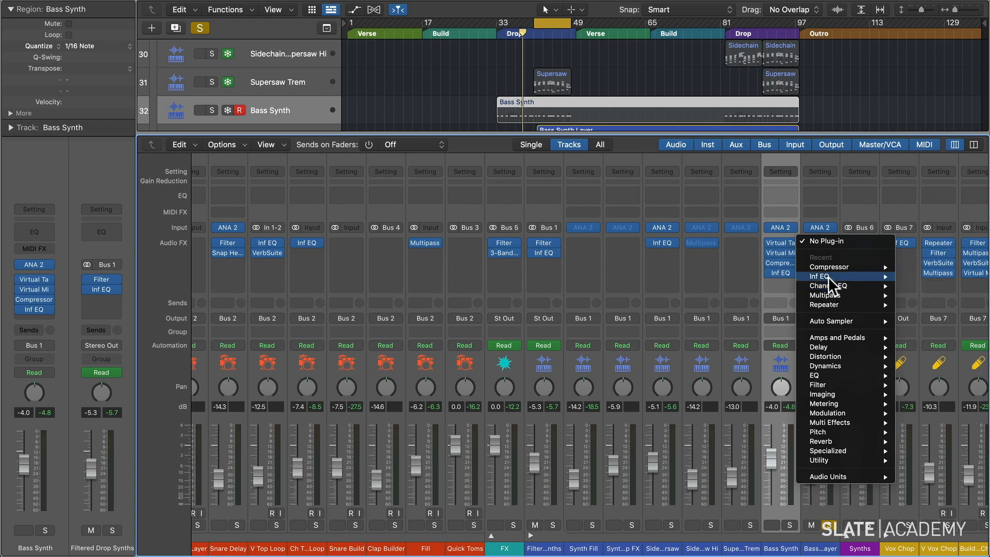
- Insert an Inf EQ on the Bass Synth Layer track and set a steep high-pass band at 39.9 Hz
{"action": "mouse_move", "coordinate": [806, 277]}
{"action": "left_click", "coordinate": [912, 274]}
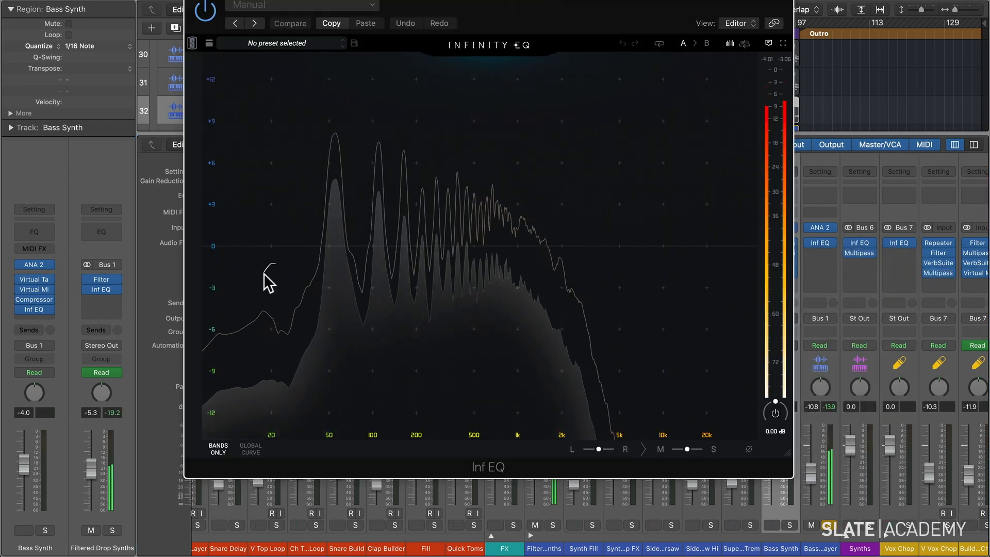
{"action": "double_click", "coordinate": [237, 292]}
{"action": "left_click_drag", "start_coordinate": [237, 292], "coordinate": [315, 270]}
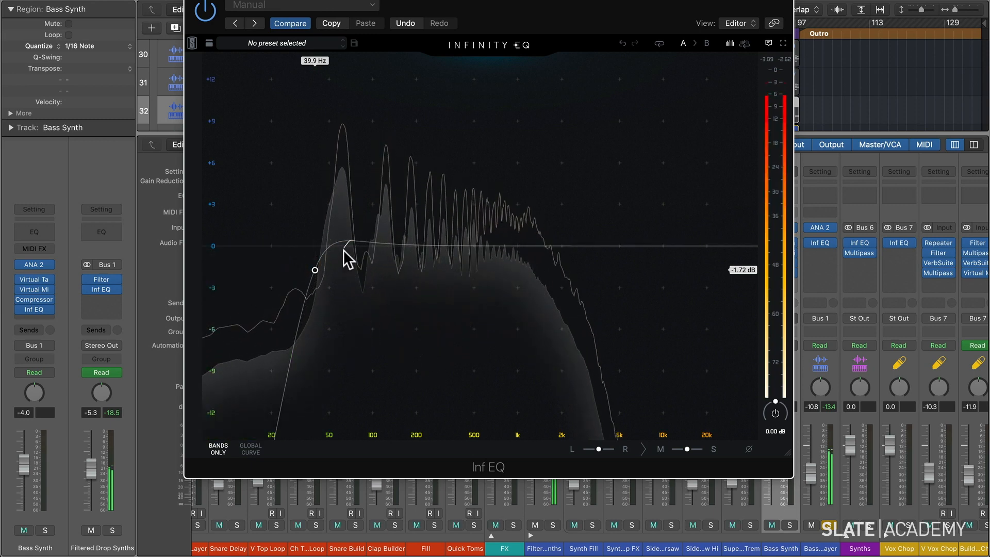
{"action": "mouse_move", "coordinate": [315, 272]}
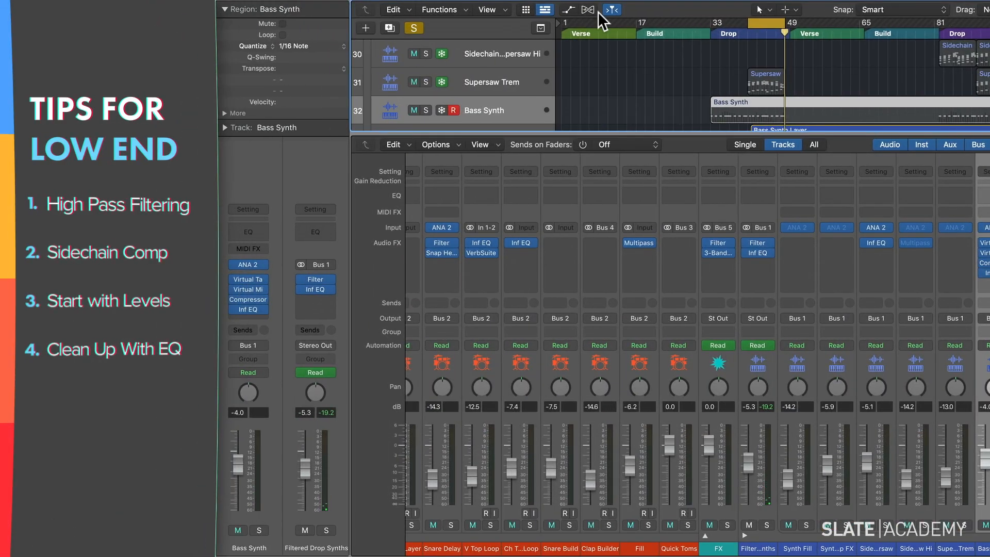
- Clear the solo and add a Limiter to the lowest active Multipass band on the Stereo Out, with its crossover at 102 Hz
{"action": "key", "text": "s"}
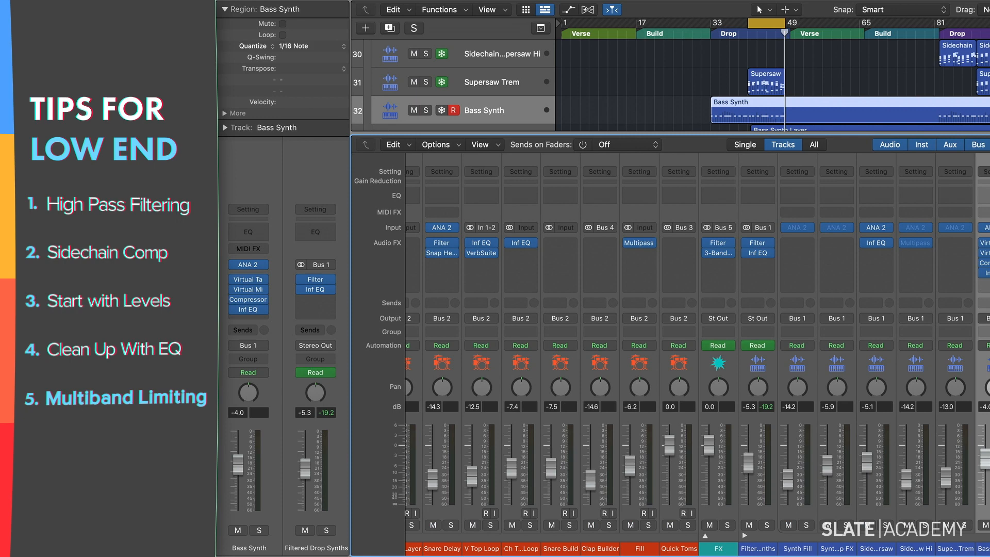
{"action": "scroll", "coordinate": [697, 341], "scroll_direction": "right", "scroll_amount": 5}
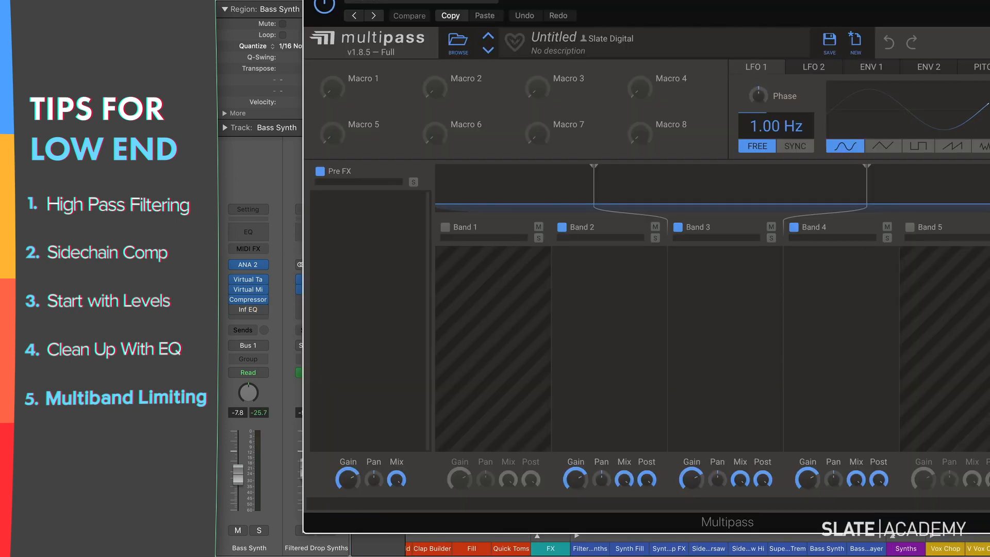
{"action": "left_click", "coordinate": [622, 273]}
{"action": "left_click", "coordinate": [742, 396]}
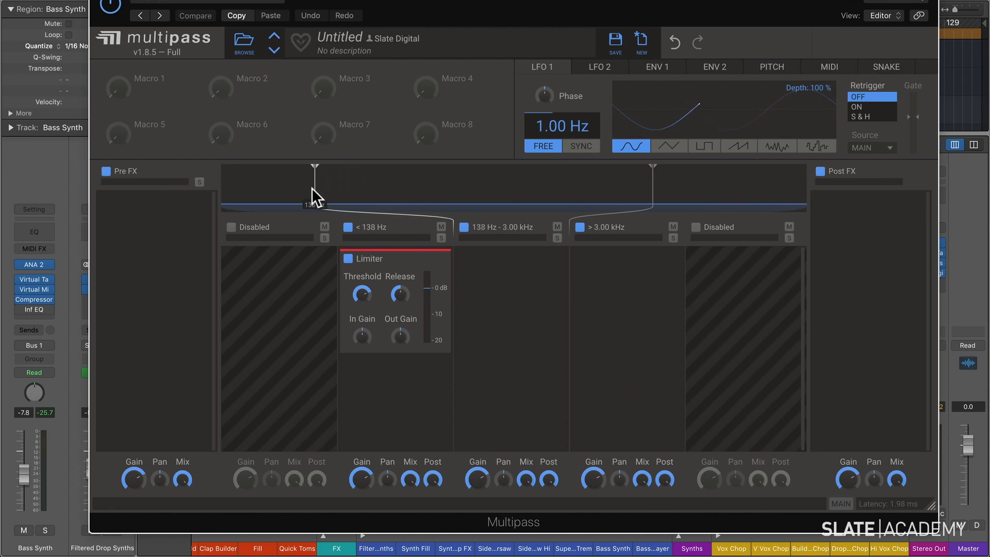
{"action": "left_click_drag", "start_coordinate": [312, 189], "coordinate": [283, 188]}
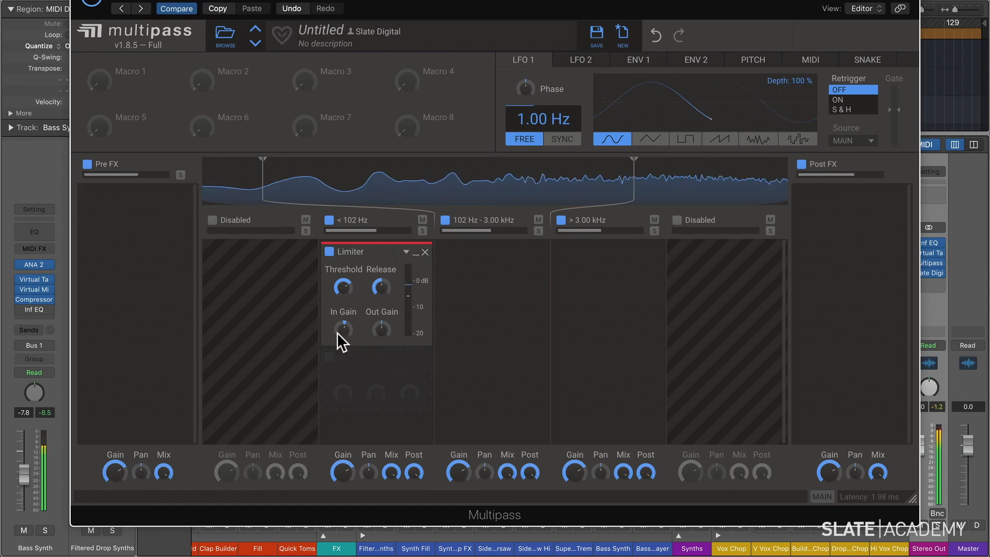
- Raise the low-band Limiter's In Gain to +6.33 dB and compare the mix with Multipass bypassed
{"action": "left_click_drag", "start_coordinate": [338, 331], "coordinate": [338, 321]}
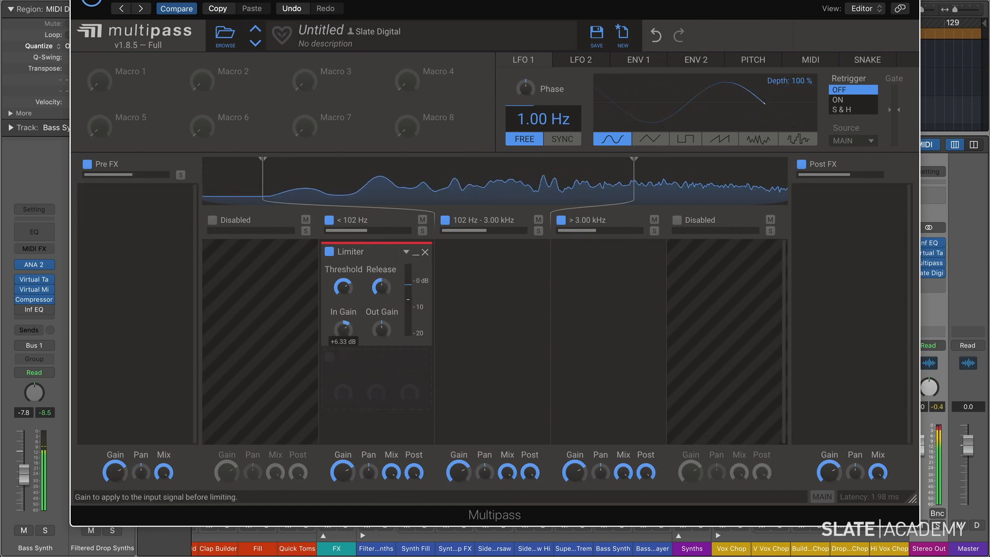
{"action": "left_click", "coordinate": [94, 4]}
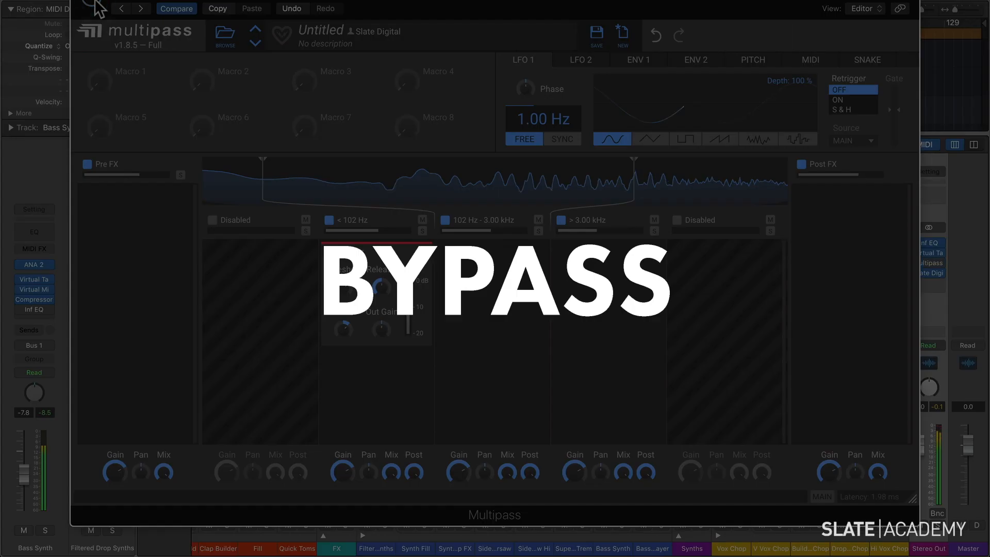
{"action": "left_click", "coordinate": [94, 4]}
- Lower the limited band's crossover to 81.7 Hz and compare the mix with Multipass bypassed
{"action": "left_click_drag", "start_coordinate": [258, 177], "coordinate": [229, 176]}
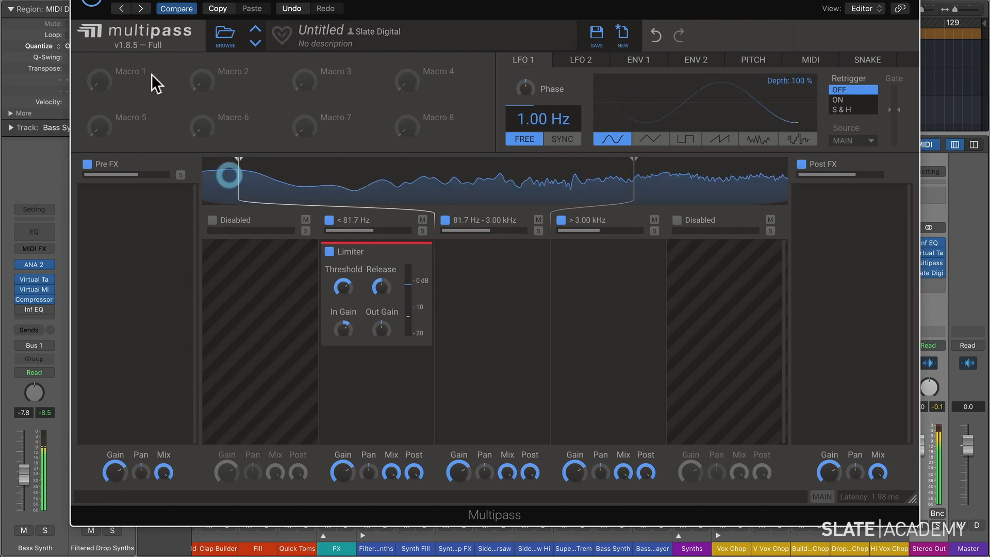
{"action": "left_click", "coordinate": [94, 5]}
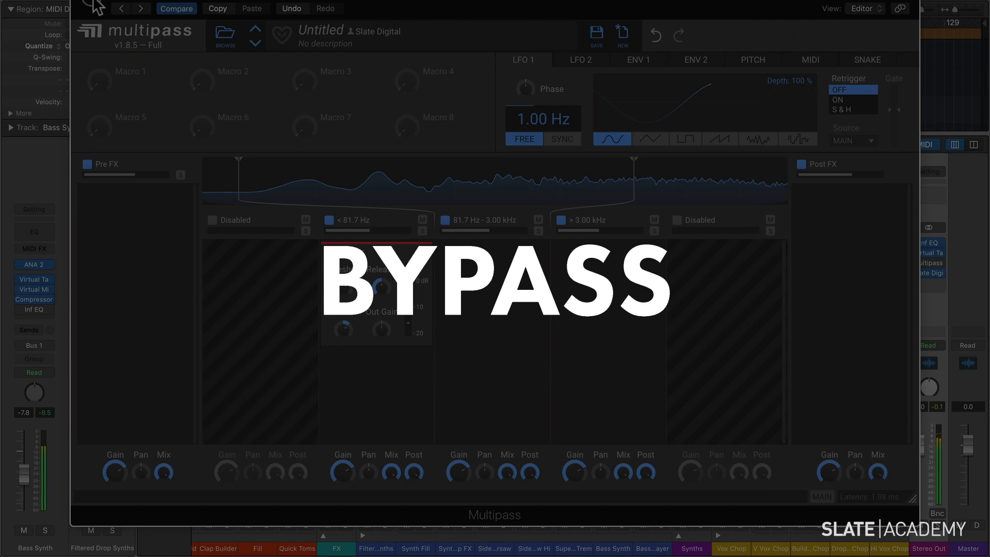
{"action": "left_click", "coordinate": [95, 4]}
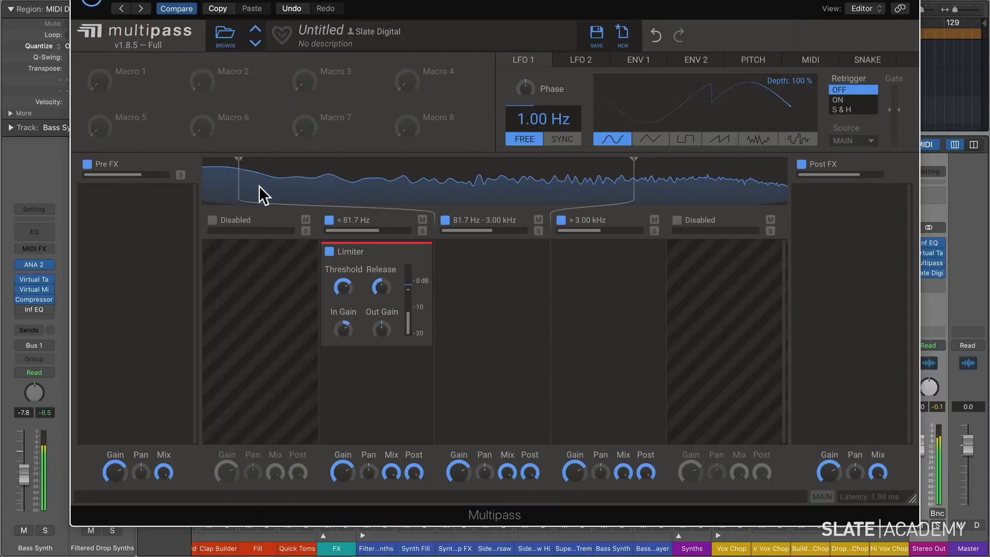
- Set the low band's crossover to 89.3 Hz, reduce the Limiter's In Gain, and compare with Multipass bypassed
{"action": "left_click_drag", "start_coordinate": [242, 180], "coordinate": [253, 180]}
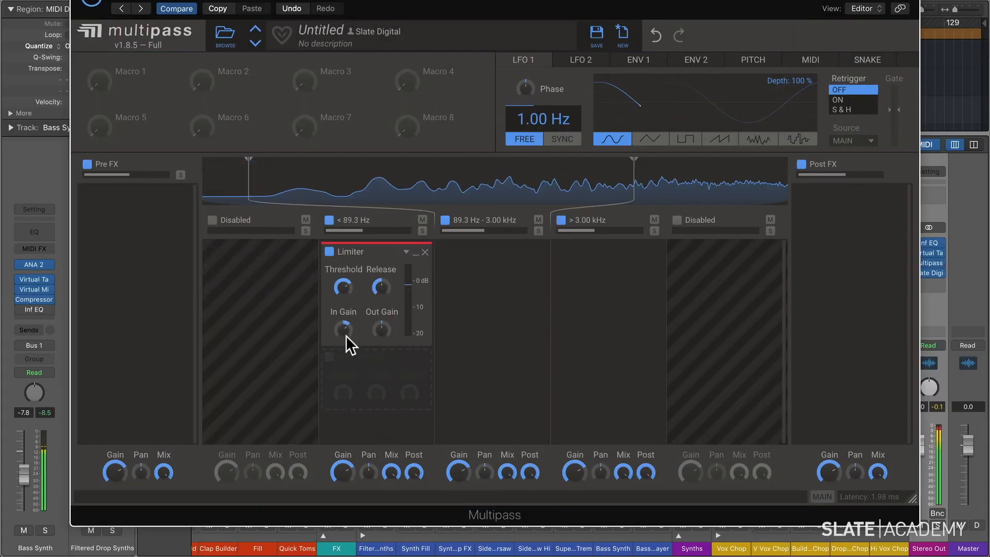
{"action": "left_click_drag", "start_coordinate": [344, 332], "coordinate": [344, 343]}
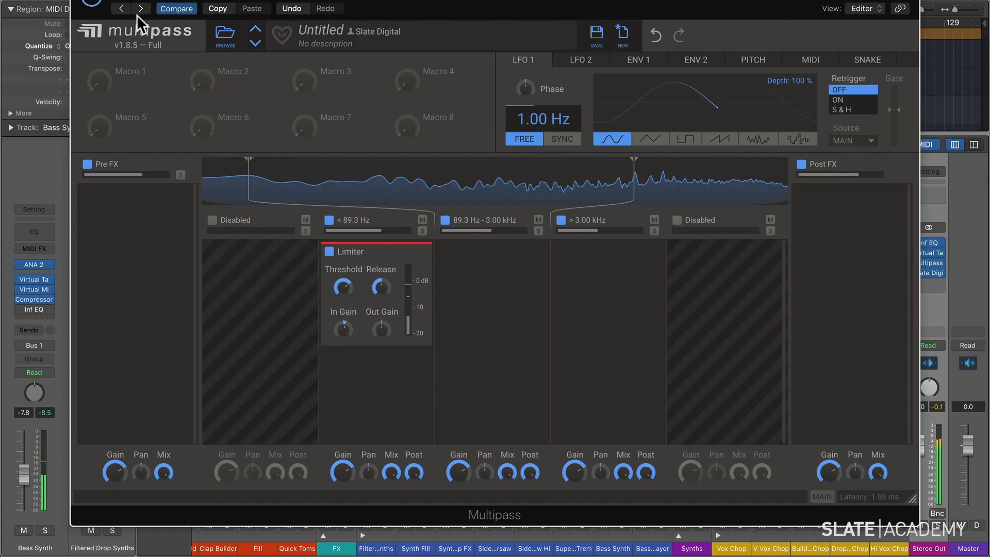
{"action": "left_click", "coordinate": [95, 4]}
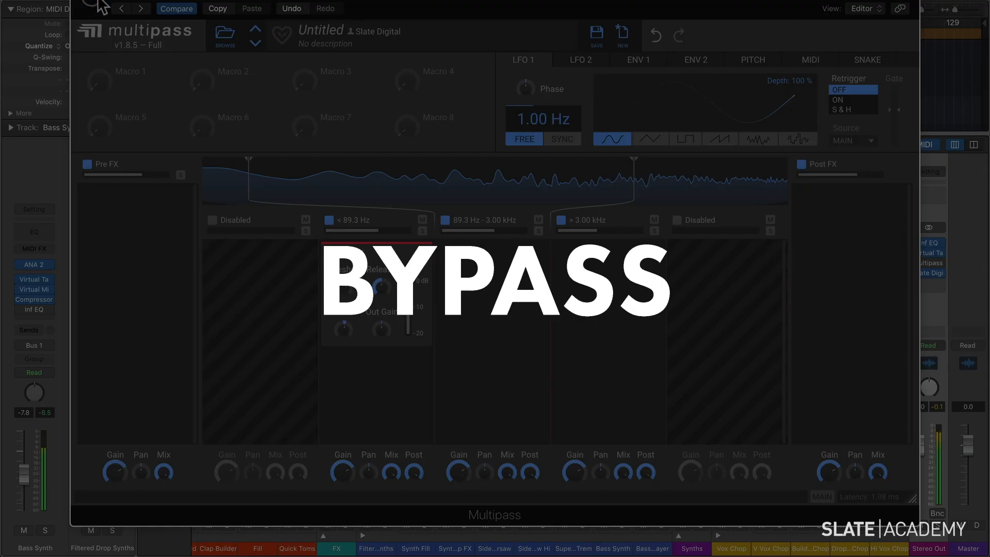
{"action": "left_click", "coordinate": [96, 3]}
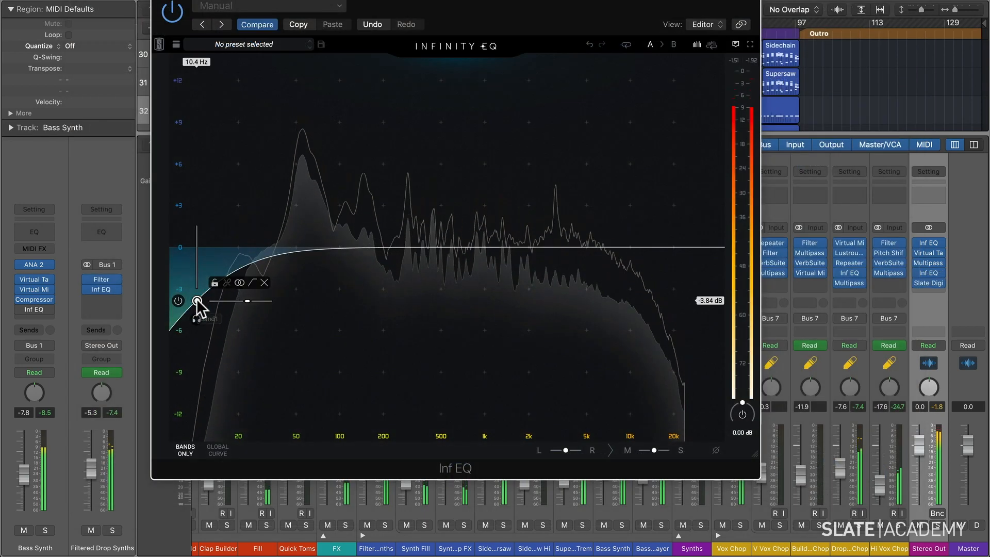
- Steepen the high-pass band in the Stereo Out's Inf EQ and move its cutoff up from 10.4 Hz
{"action": "scroll", "coordinate": [197, 299], "scroll_direction": "up", "scroll_amount": 3}
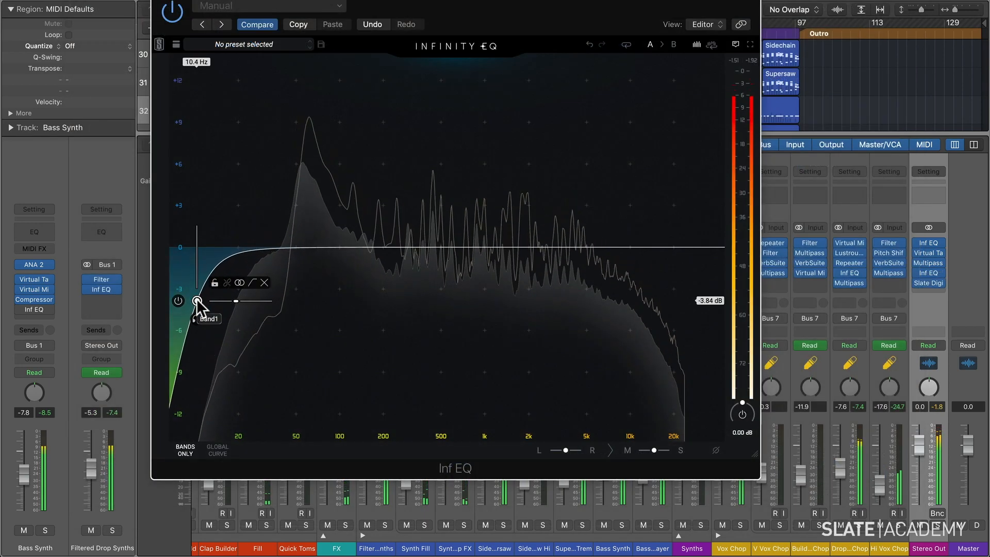
{"action": "left_click_drag", "start_coordinate": [197, 300], "coordinate": [261, 277]}
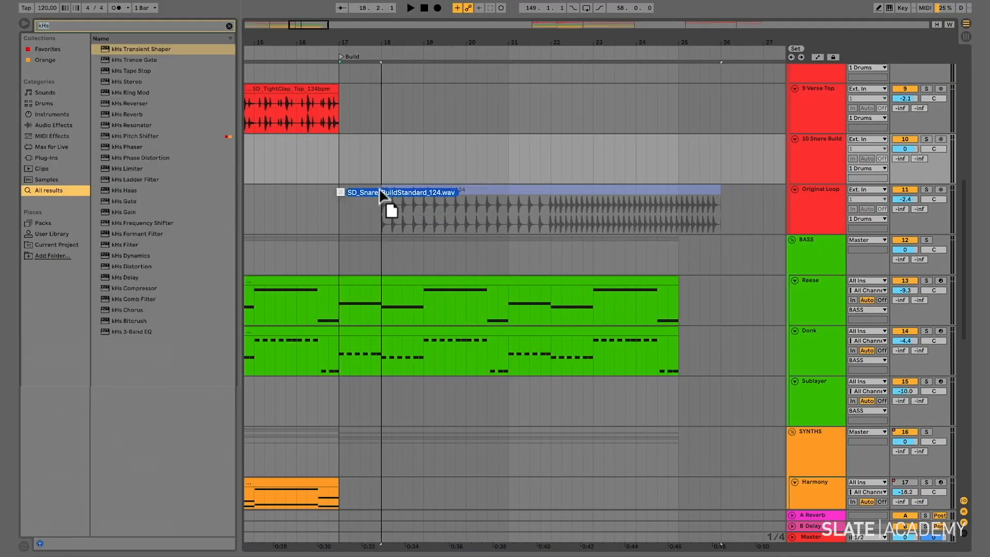
- In Ableton Live, place the SD_Snare_BuildStandard_124.wav sample on the Snare Build track at bar 17, where the build starts
{"action": "left_click_drag", "start_coordinate": [379, 187], "coordinate": [339, 155]}
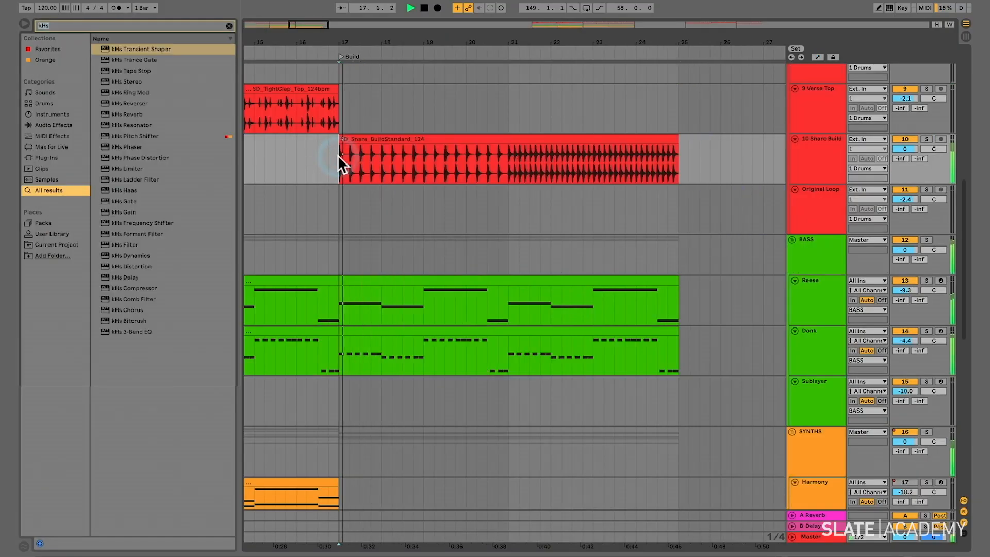